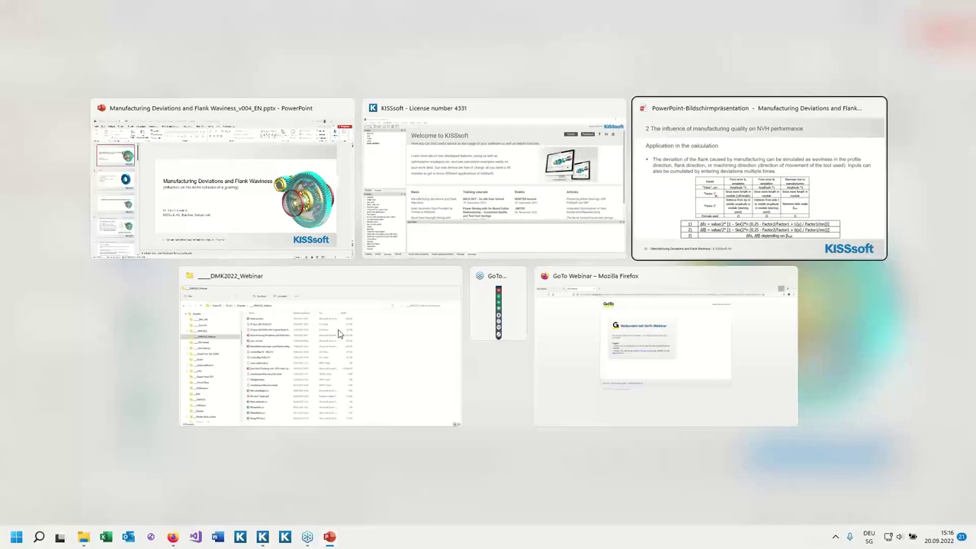
Minimize the PowerPoint editing window, advance the slide show to slide 17, and switch to KISSsoft
{"action": "key", "text": "alt+Tab"}
{"action": "key", "text": "alt+Tab"}
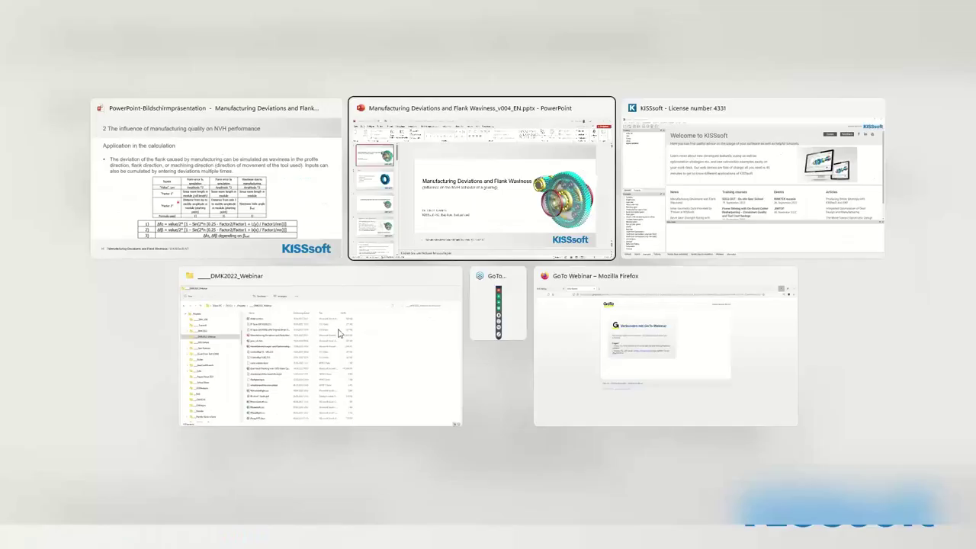
{"action": "left_click", "coordinate": [414, 253]}
{"action": "key", "text": "alt"}
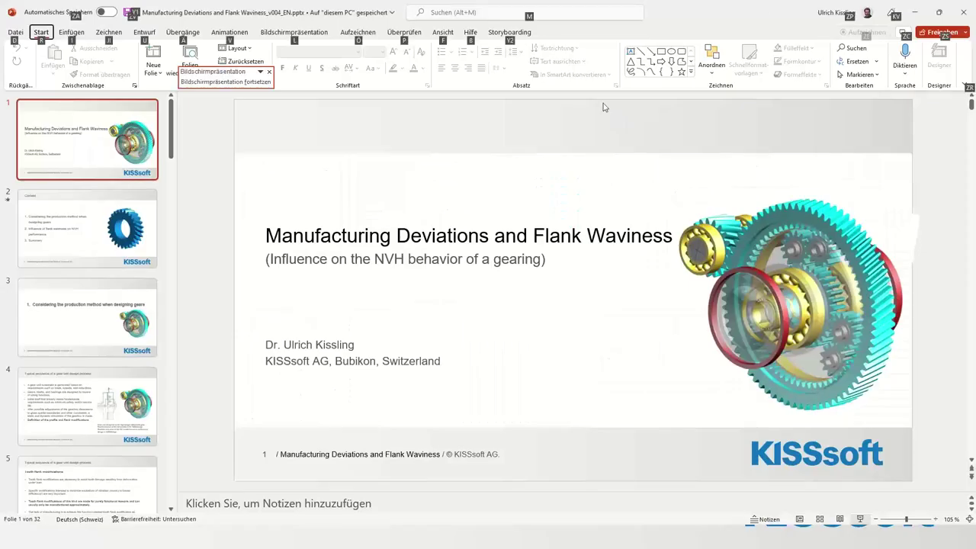
{"action": "left_click", "coordinate": [917, 13]}
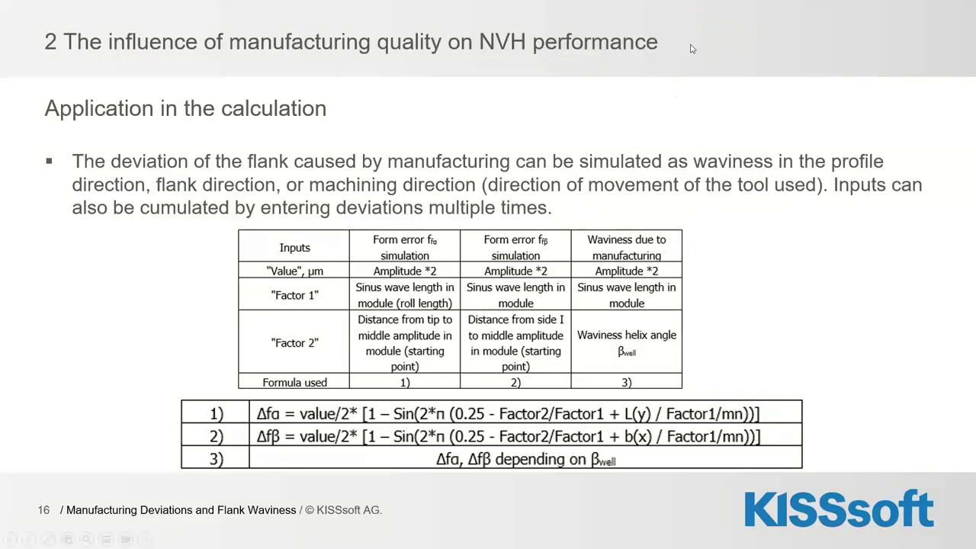
{"action": "left_click", "coordinate": [669, 126]}
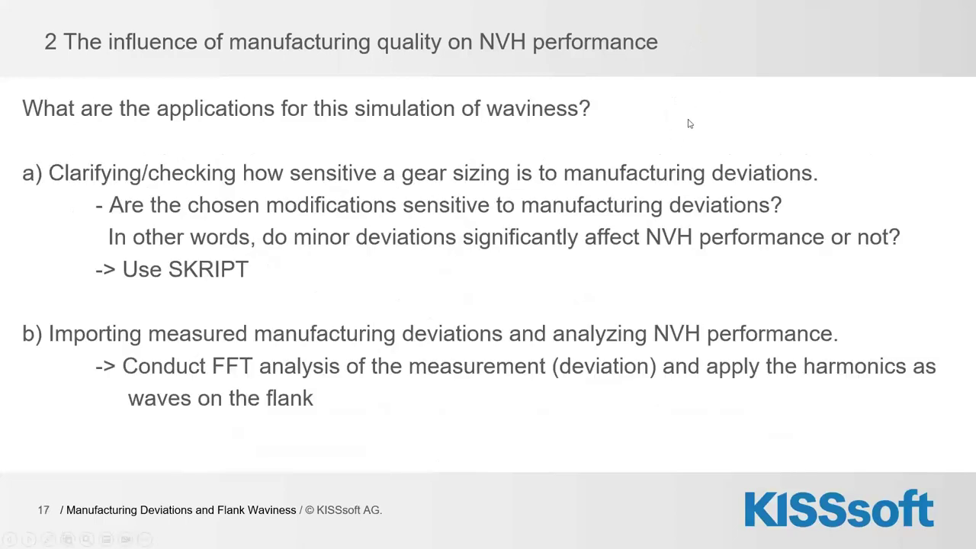
{"action": "key", "text": "alt+Tab"}
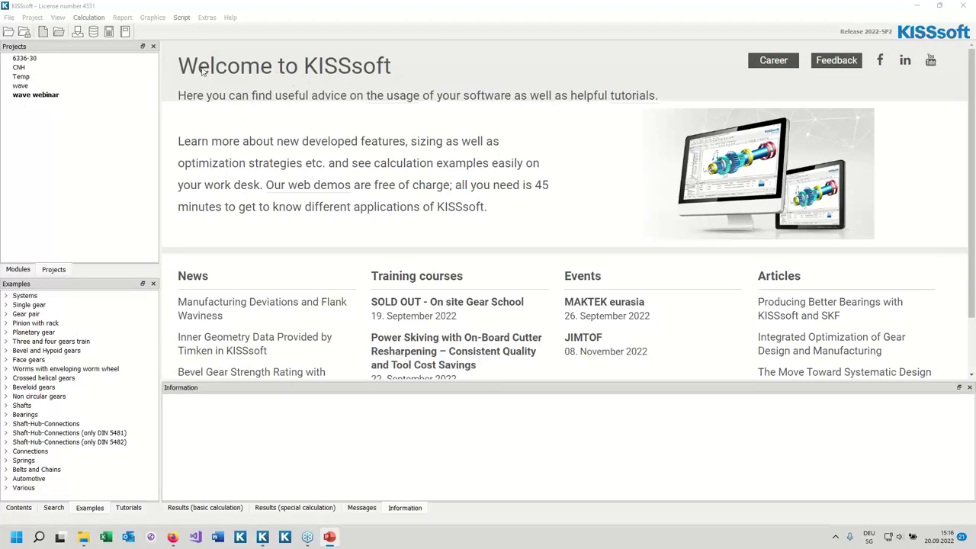
Open the gear pair example 01 Spur (ISO 6336)
{"action": "left_click", "coordinate": [6, 313]}
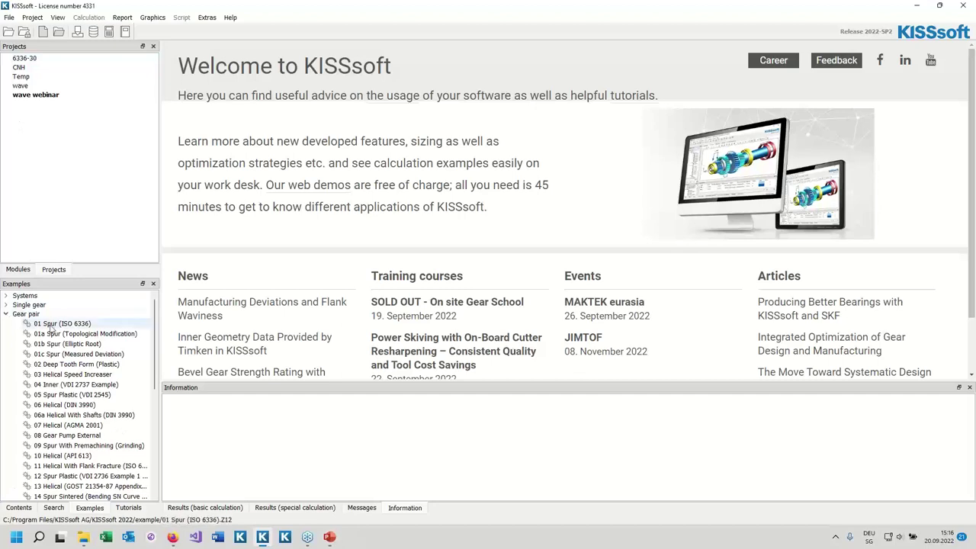
{"action": "left_click", "coordinate": [50, 326]}
{"action": "double_click", "coordinate": [50, 325]}
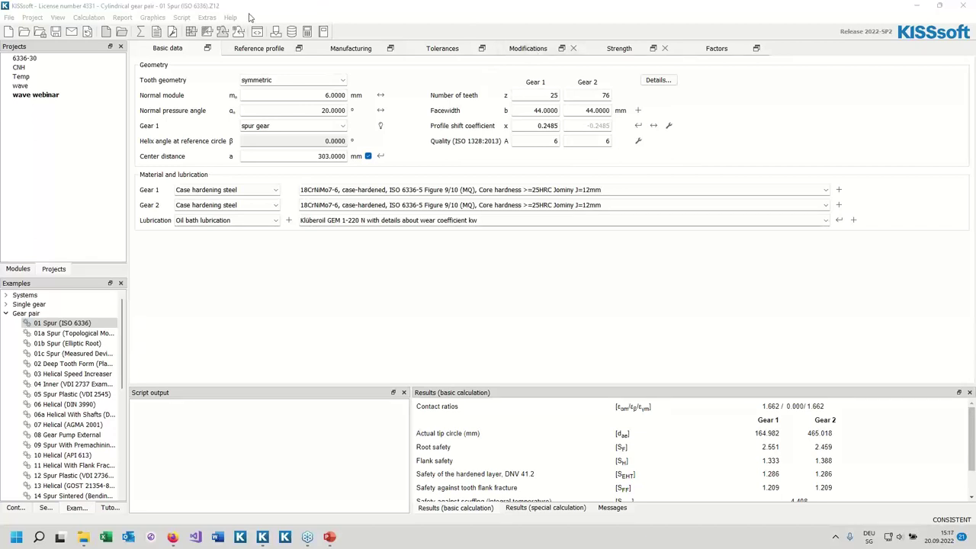
Display the 2D profile diagram of gear 1 and enlarge its window to inspect the tolerance band
{"action": "left_click", "coordinate": [152, 19]}
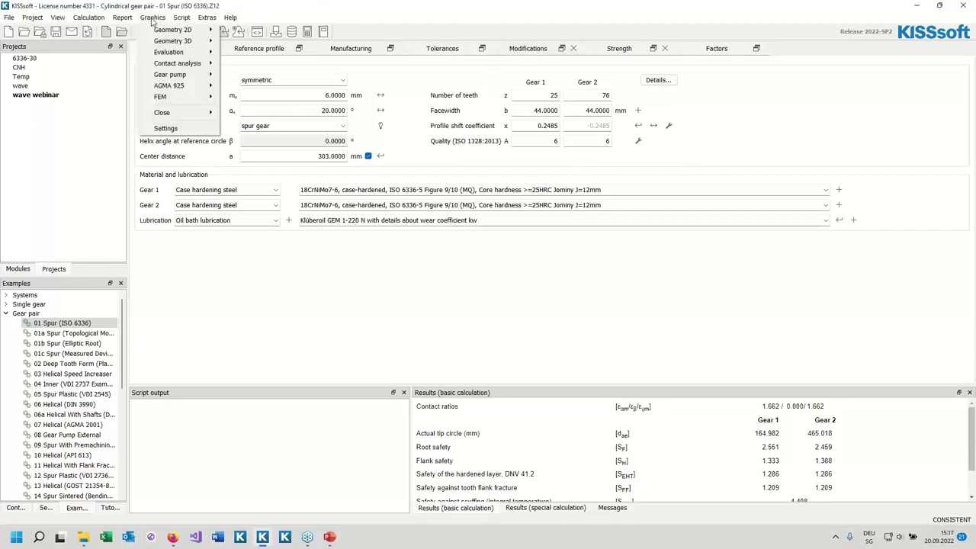
{"action": "mouse_move", "coordinate": [164, 31]}
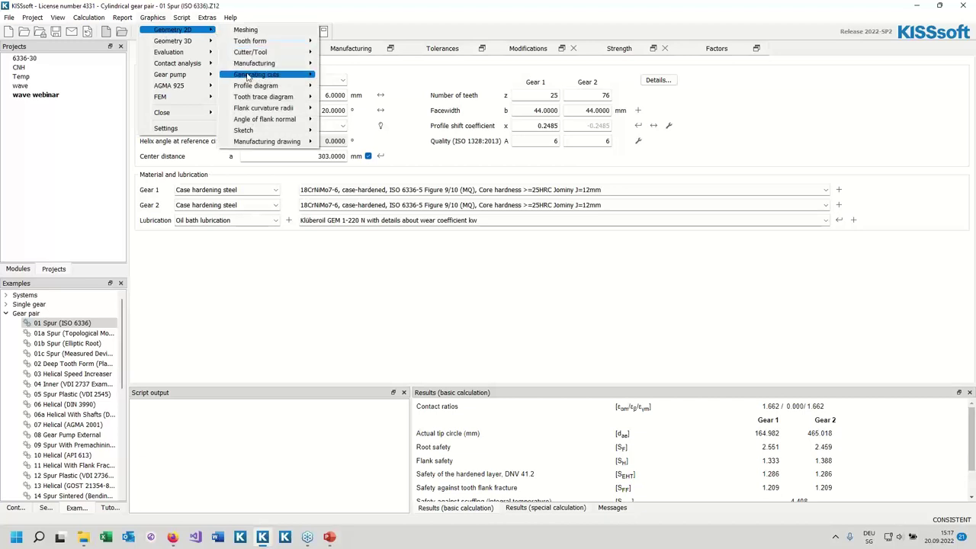
{"action": "mouse_move", "coordinate": [250, 86]}
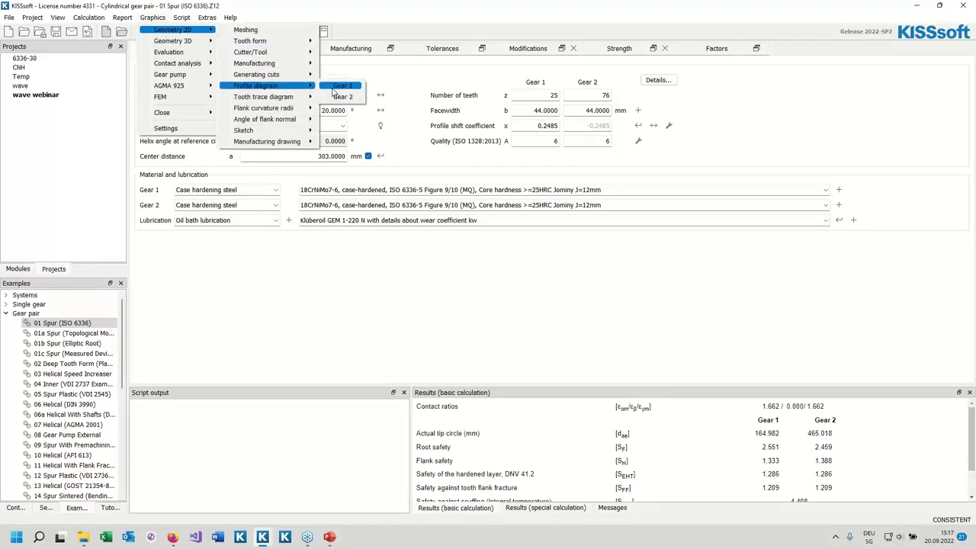
{"action": "left_click", "coordinate": [334, 87]}
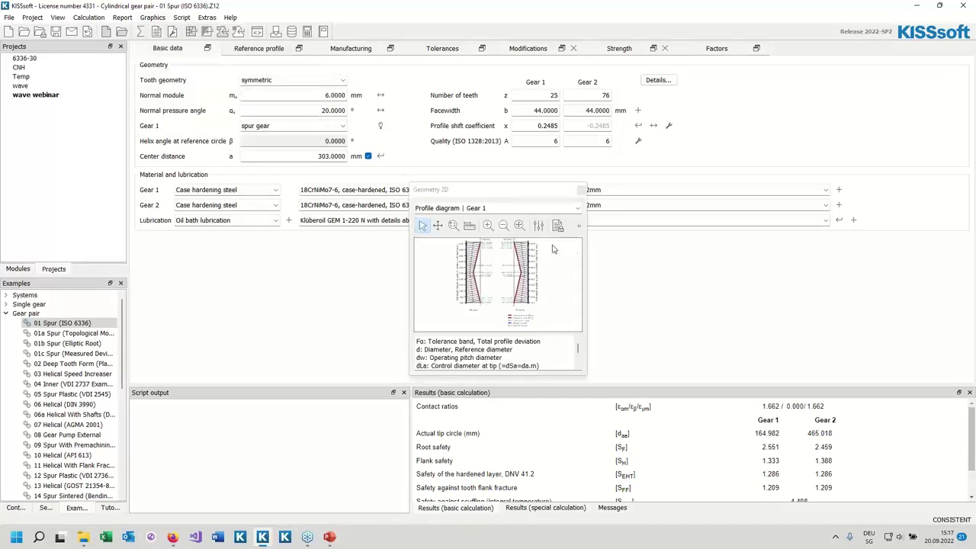
{"action": "left_click", "coordinate": [447, 193]}
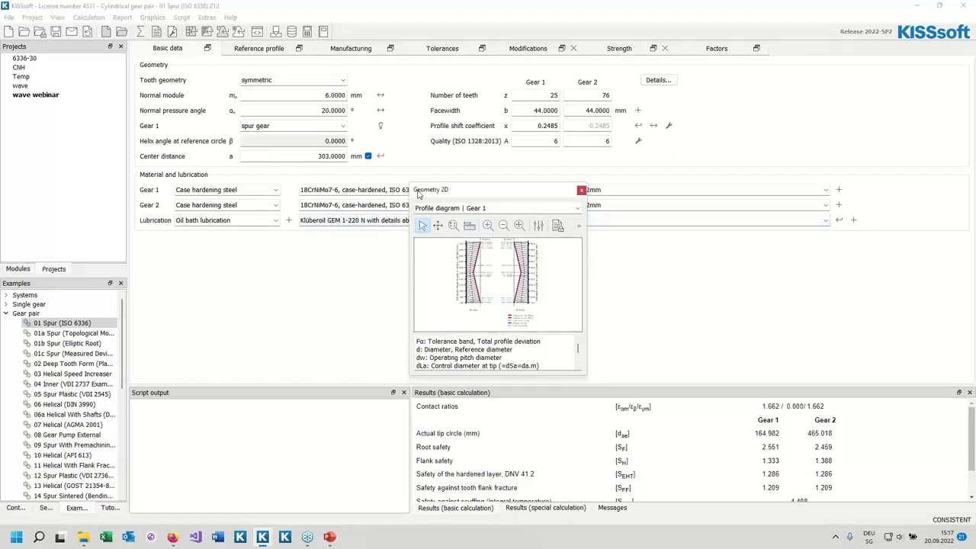
{"action": "left_click_drag", "start_coordinate": [407, 181], "coordinate": [212, 76]}
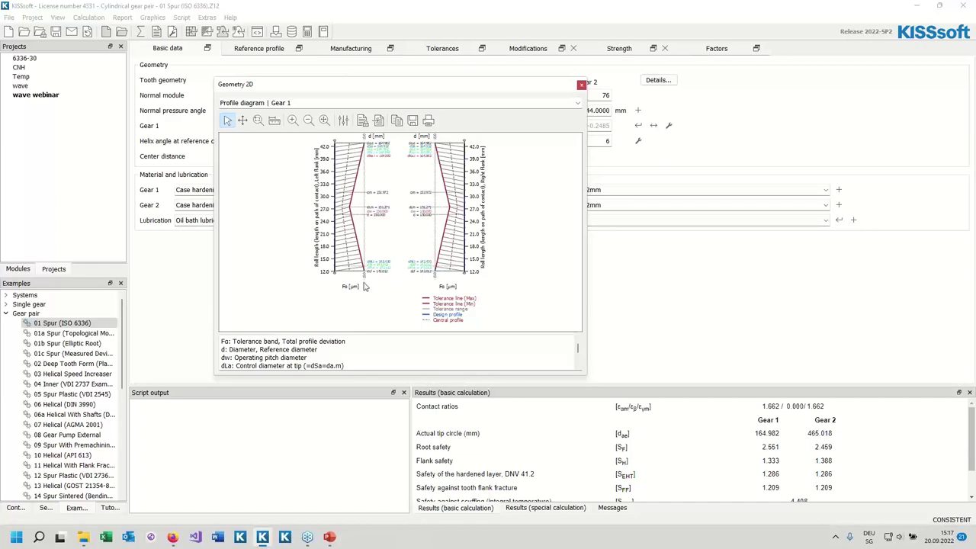
{"action": "scroll", "coordinate": [364, 284], "scroll_direction": "up", "scroll_amount": 2}
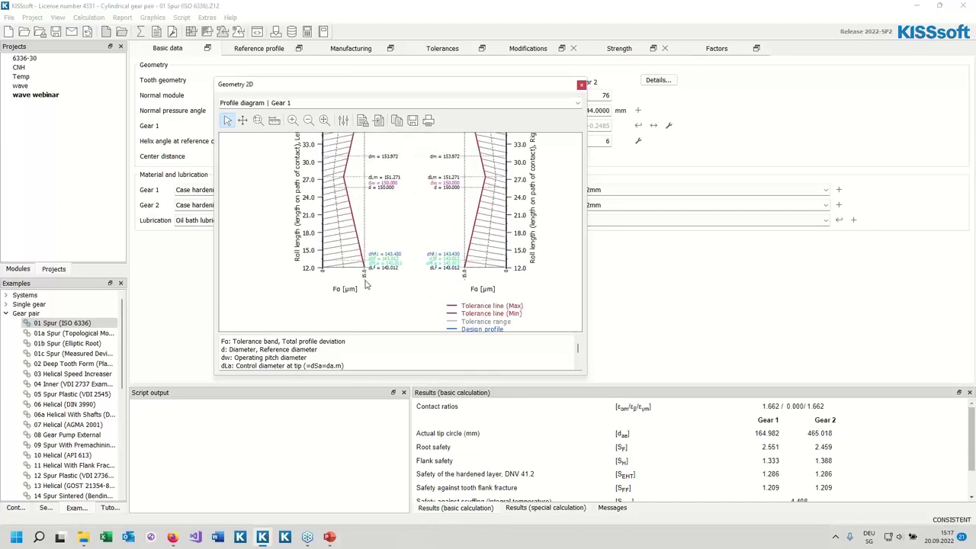
{"action": "scroll", "coordinate": [365, 285], "scroll_direction": "down", "scroll_amount": 3}
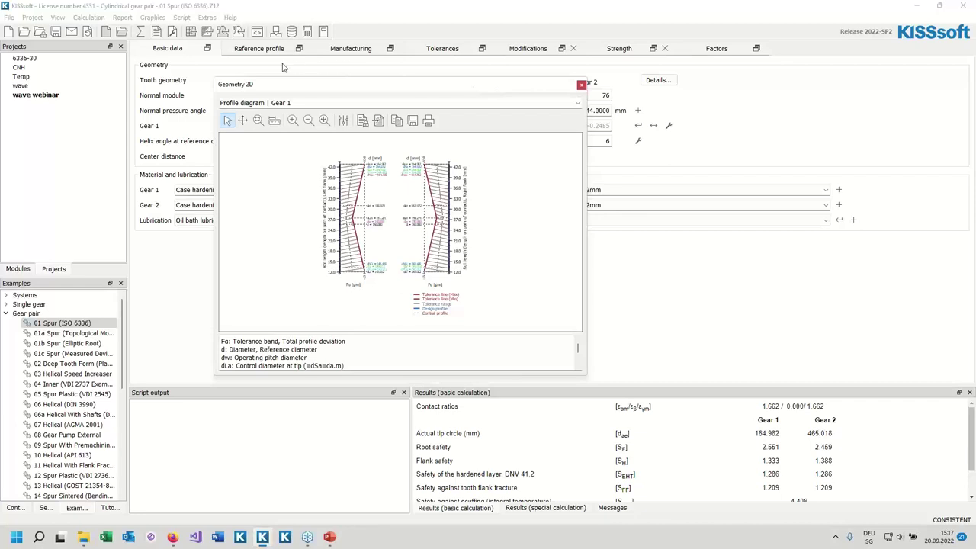
Generate the manufacturing tolerances report, check the profile form deviation of gear 1, and close the report
{"action": "left_click", "coordinate": [122, 17]}
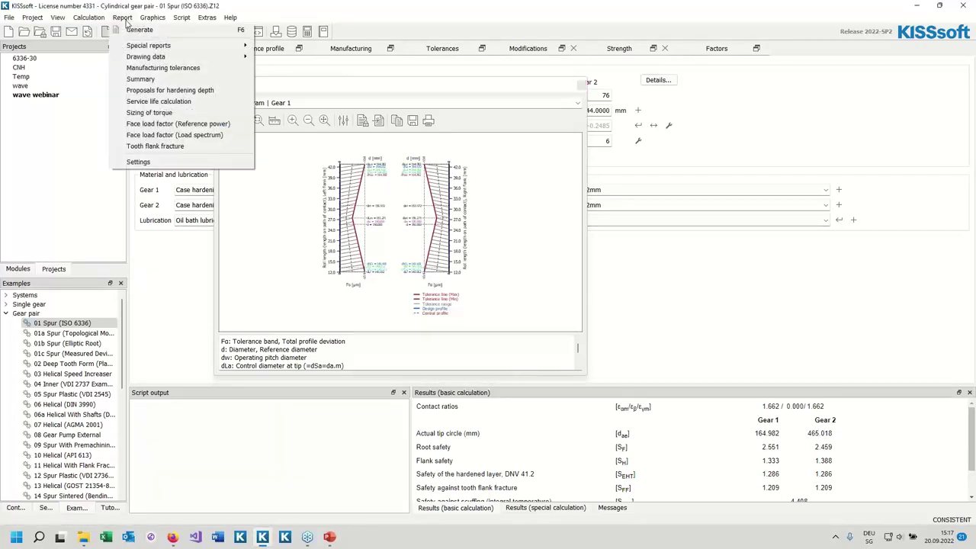
{"action": "left_click", "coordinate": [139, 69]}
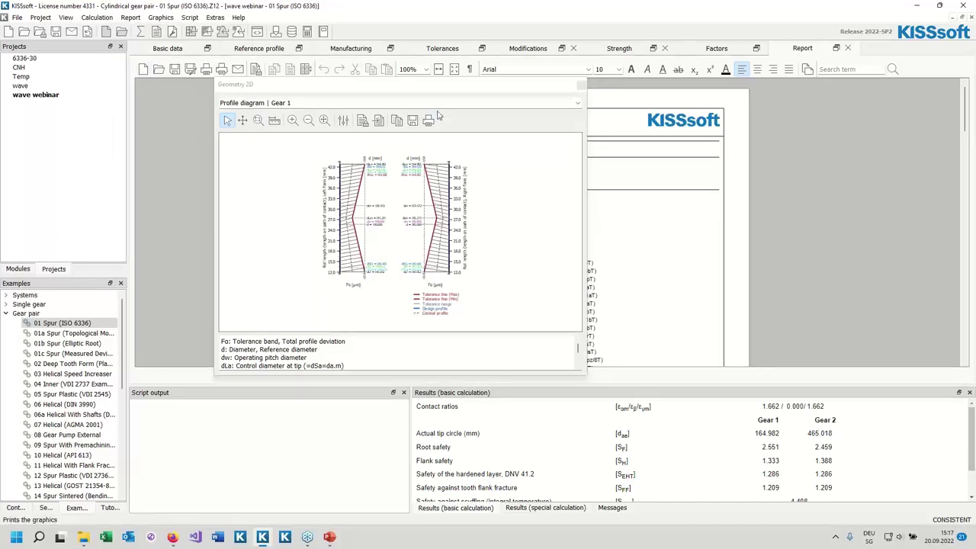
{"action": "left_click_drag", "start_coordinate": [439, 90], "coordinate": [232, 115]}
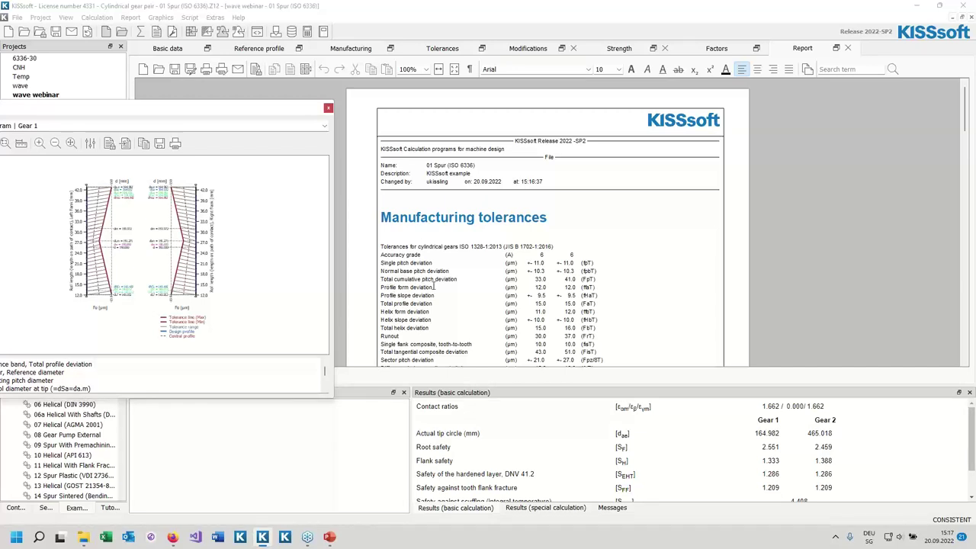
{"action": "left_click_drag", "start_coordinate": [381, 289], "coordinate": [548, 286]}
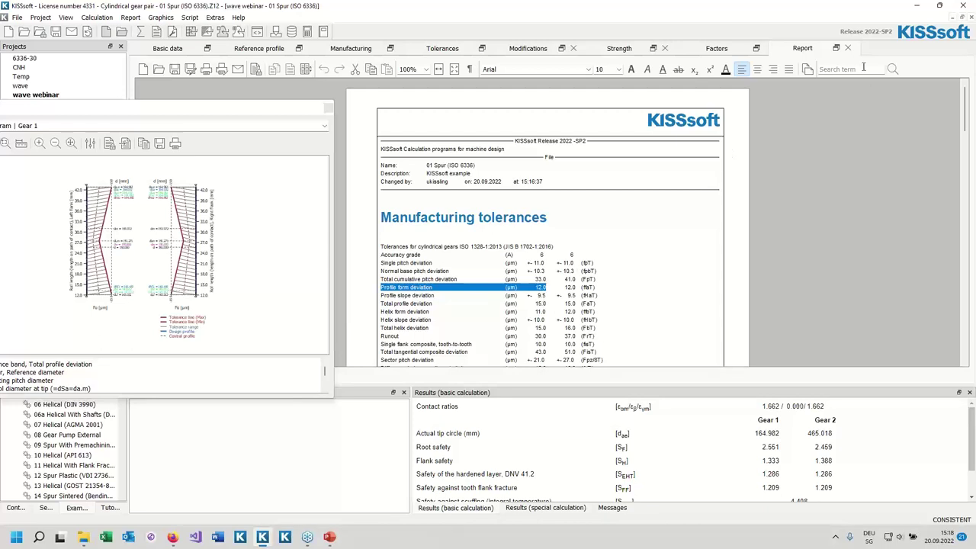
{"action": "left_click", "coordinate": [848, 48]}
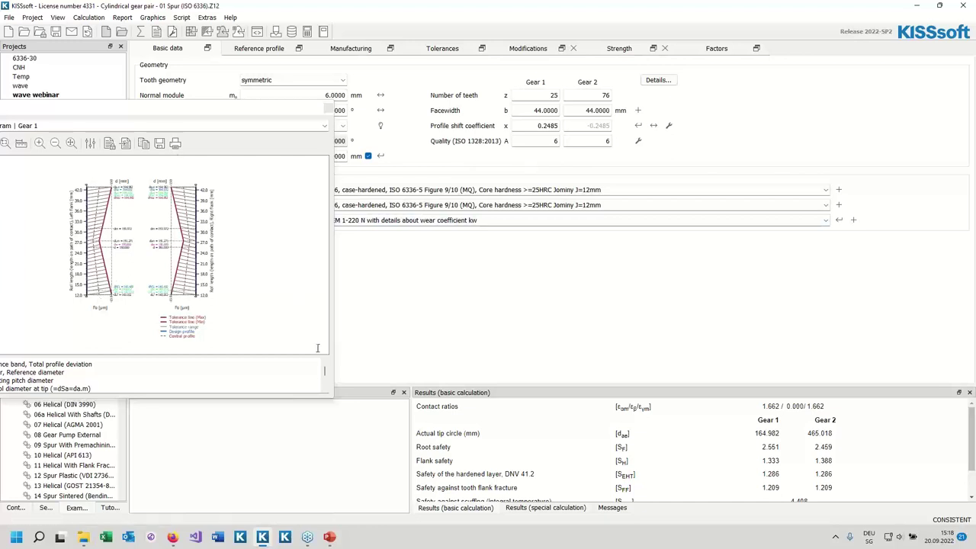
Enlarge the gear 1 profile diagram window and move it fully into view
{"action": "left_click_drag", "start_coordinate": [331, 404], "coordinate": [416, 461]}
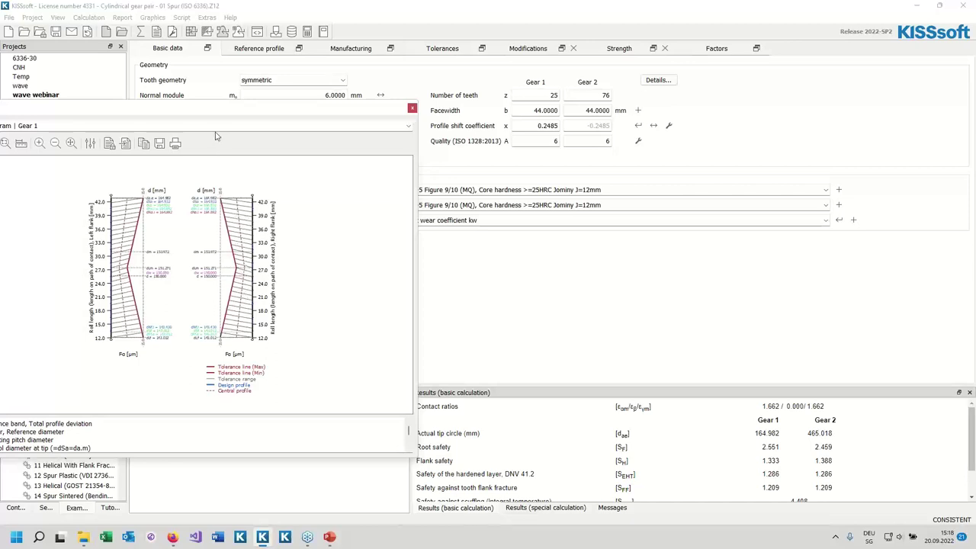
{"action": "left_click", "coordinate": [246, 127]}
{"action": "left_click", "coordinate": [247, 128]}
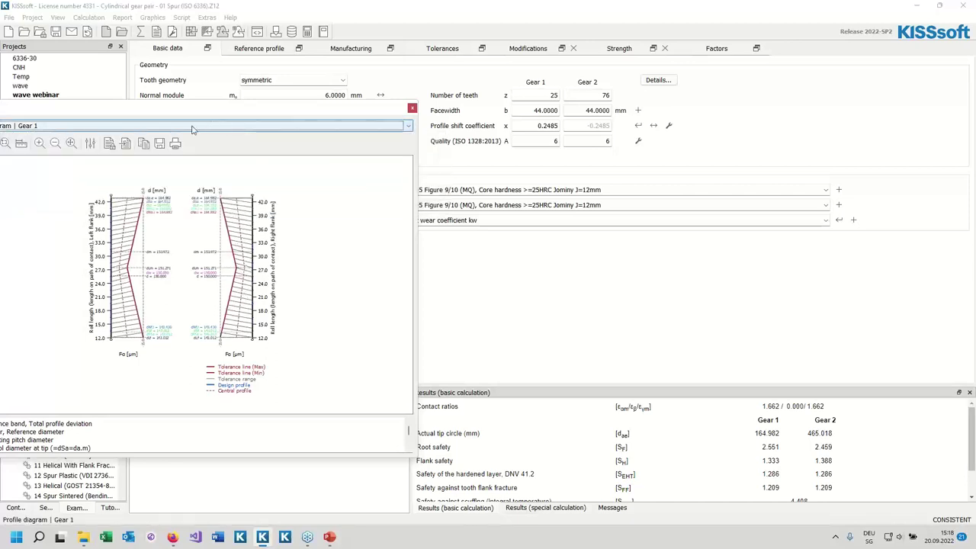
{"action": "left_click_drag", "start_coordinate": [231, 114], "coordinate": [460, 140]}
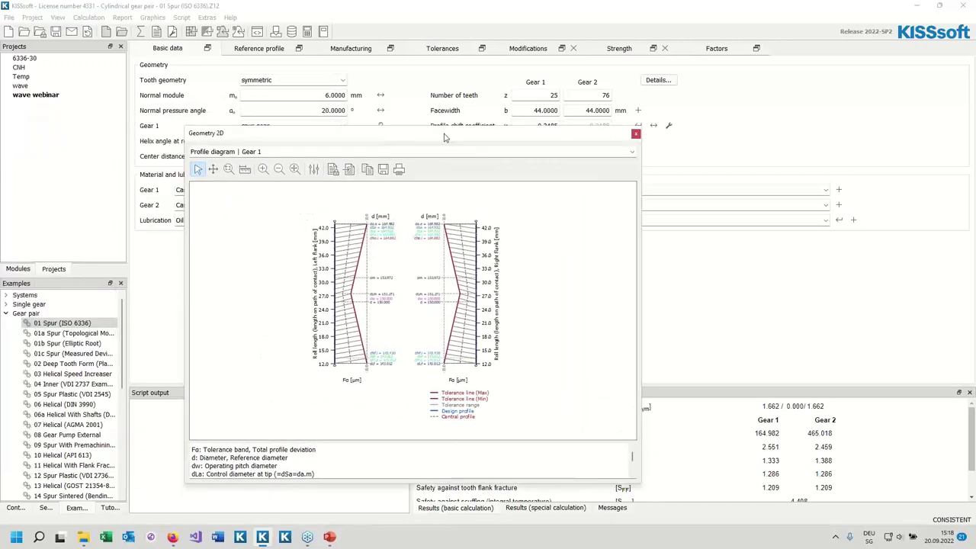
Set the profile diagram's tolerance band type for gear 1 to Constant range and recalculate the gear pair
{"action": "left_click", "coordinate": [173, 36]}
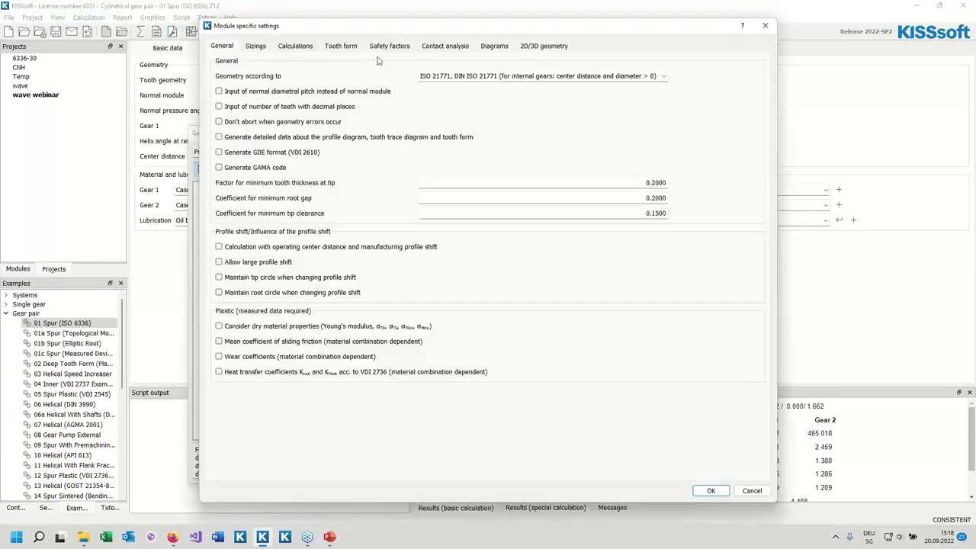
{"action": "left_click", "coordinate": [486, 48]}
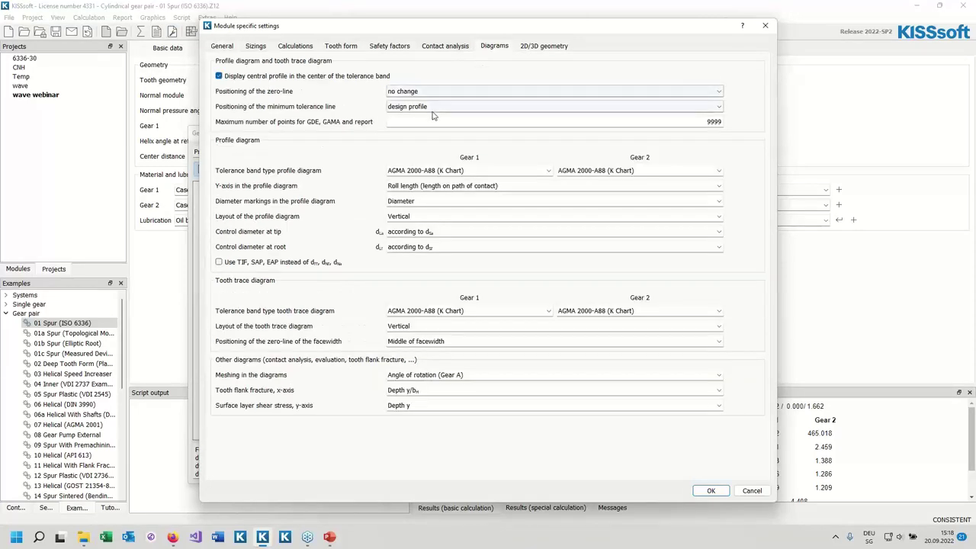
{"action": "left_click", "coordinate": [546, 174]}
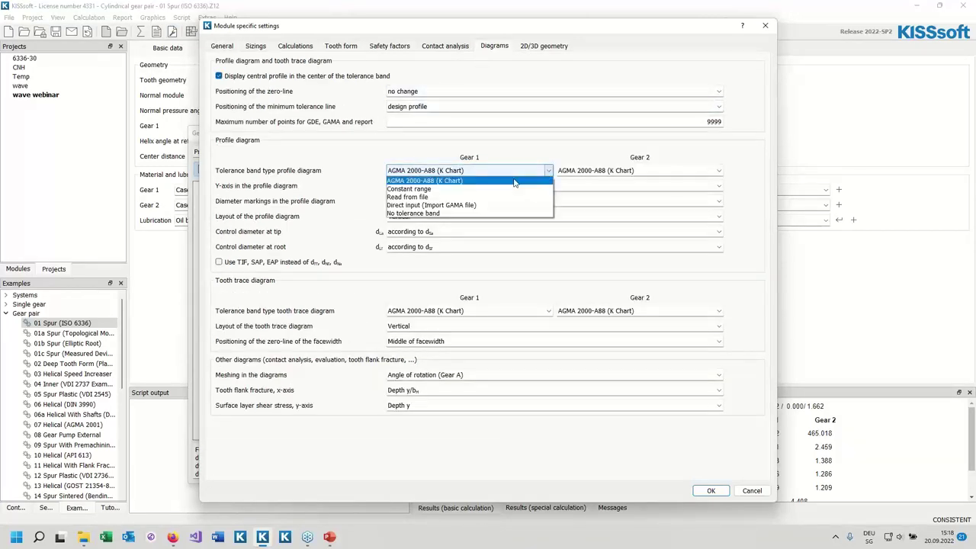
{"action": "left_click", "coordinate": [419, 190]}
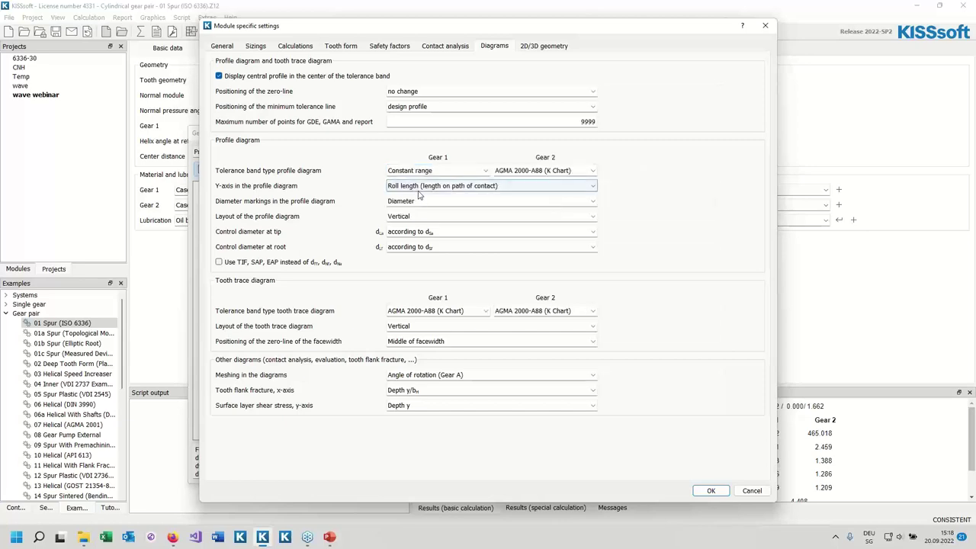
{"action": "left_click", "coordinate": [709, 492]}
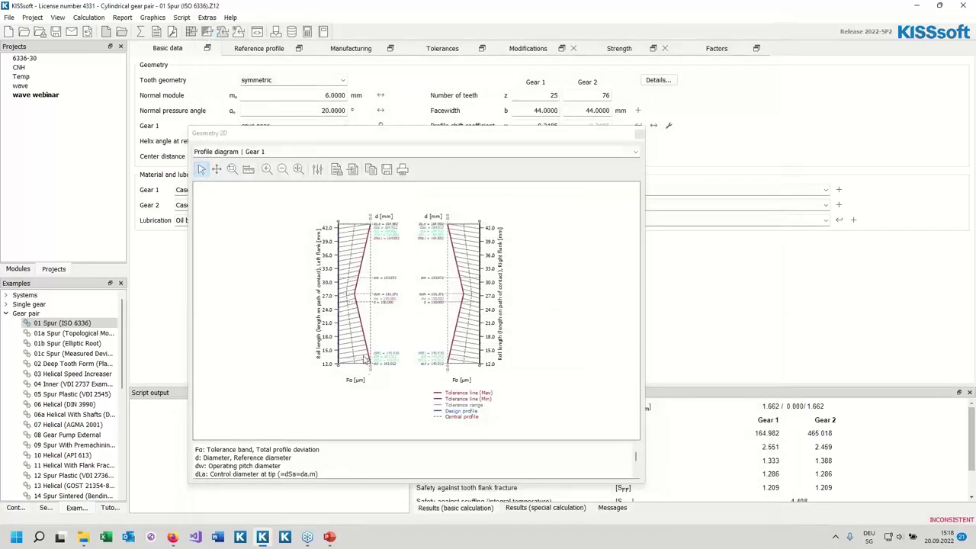
{"action": "left_click", "coordinate": [140, 32]}
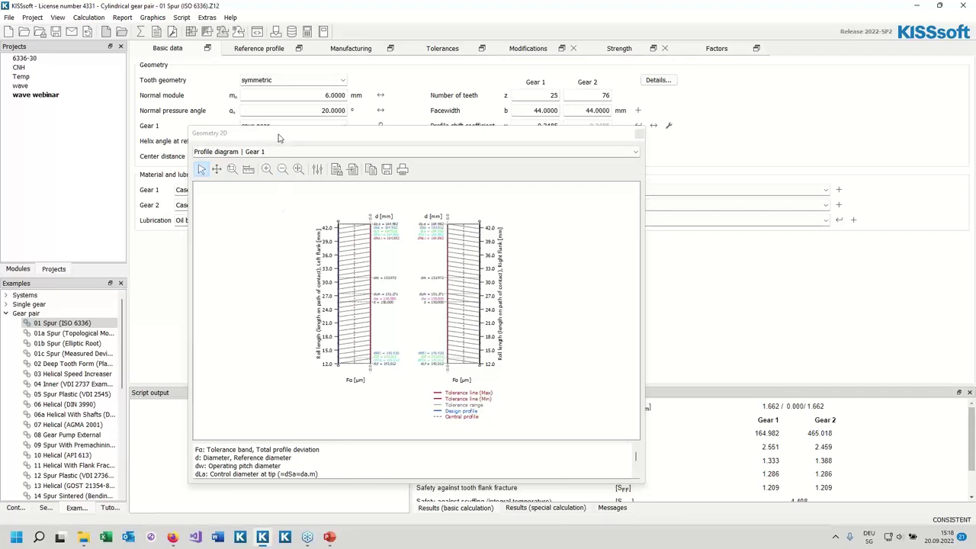
Show the manufacturing data, and move and shrink the profile diagram window to uncover the manufacturing deviations table
{"action": "left_click_drag", "start_coordinate": [278, 137], "coordinate": [257, 260]}
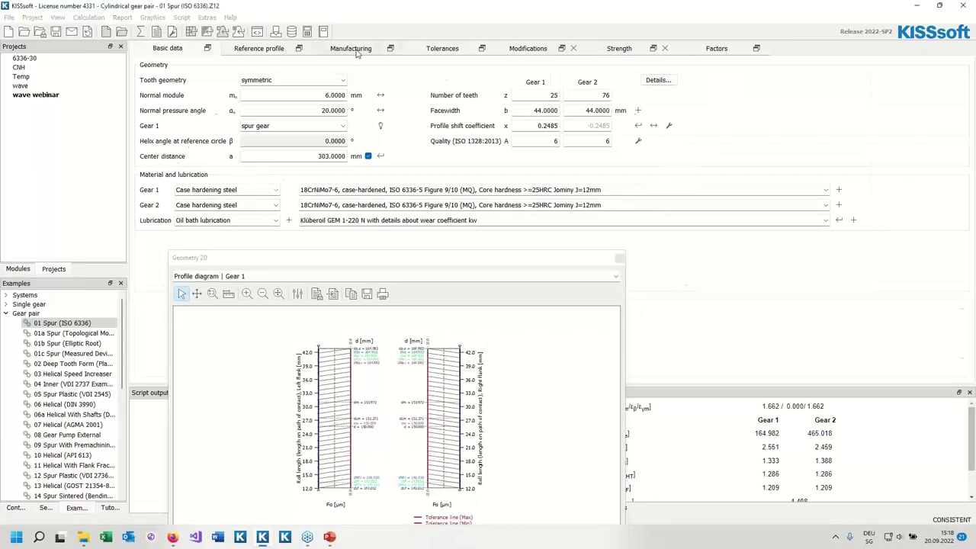
{"action": "left_click", "coordinate": [355, 52]}
{"action": "left_click_drag", "start_coordinate": [364, 260], "coordinate": [198, 13]}
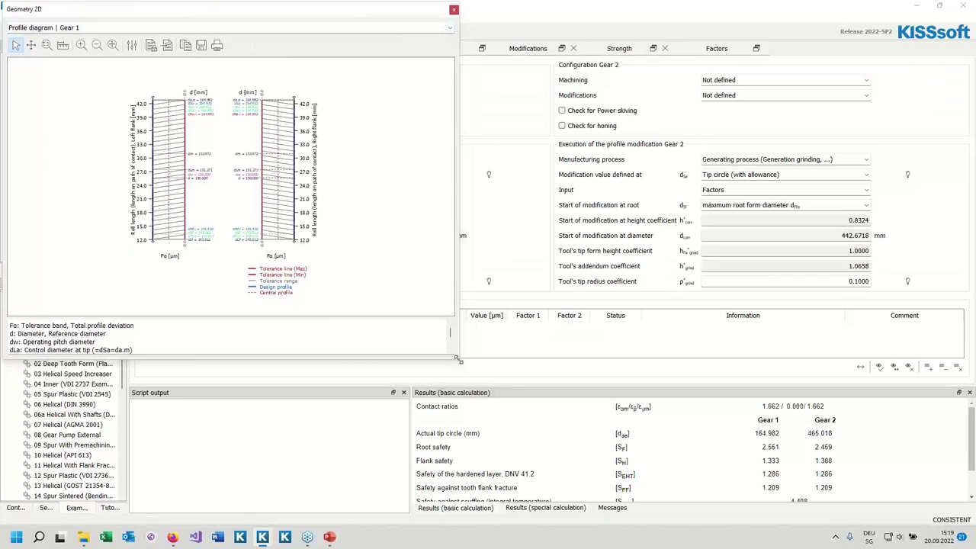
{"action": "left_click_drag", "start_coordinate": [461, 349], "coordinate": [389, 260]}
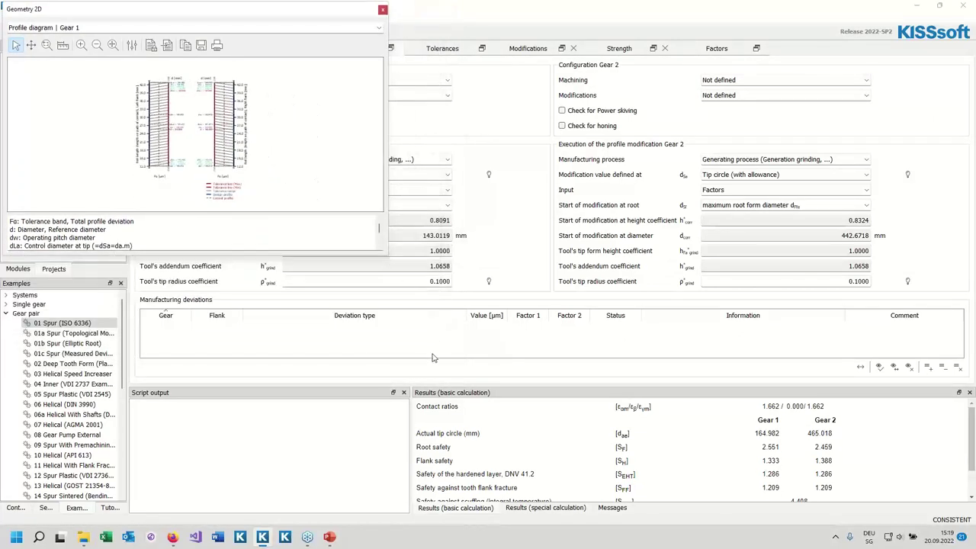
Add a manufacturing deviation entry for gear 1, accept the warning, and set its deviation type to Profile form deviation ffα
{"action": "left_click", "coordinate": [929, 370]}
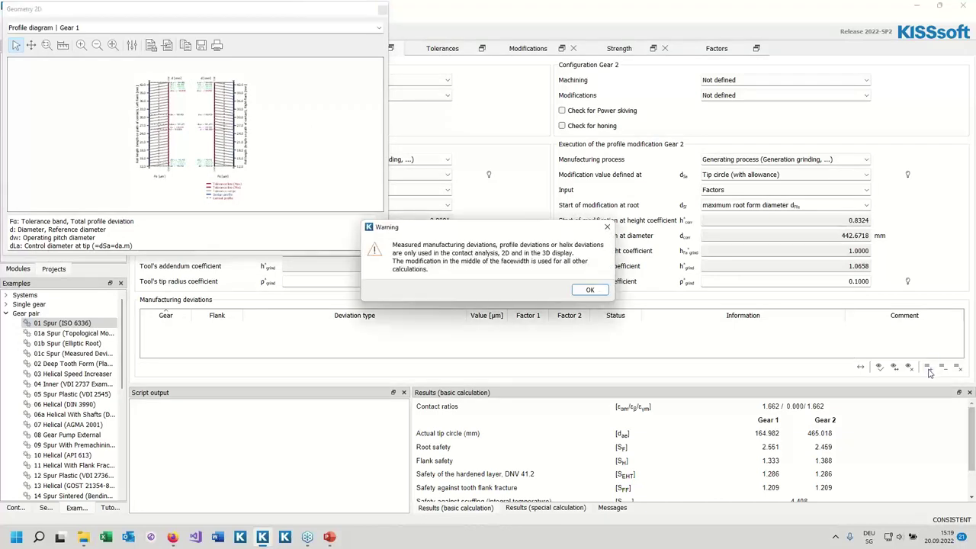
{"action": "left_click", "coordinate": [586, 290]}
{"action": "left_click", "coordinate": [450, 329]}
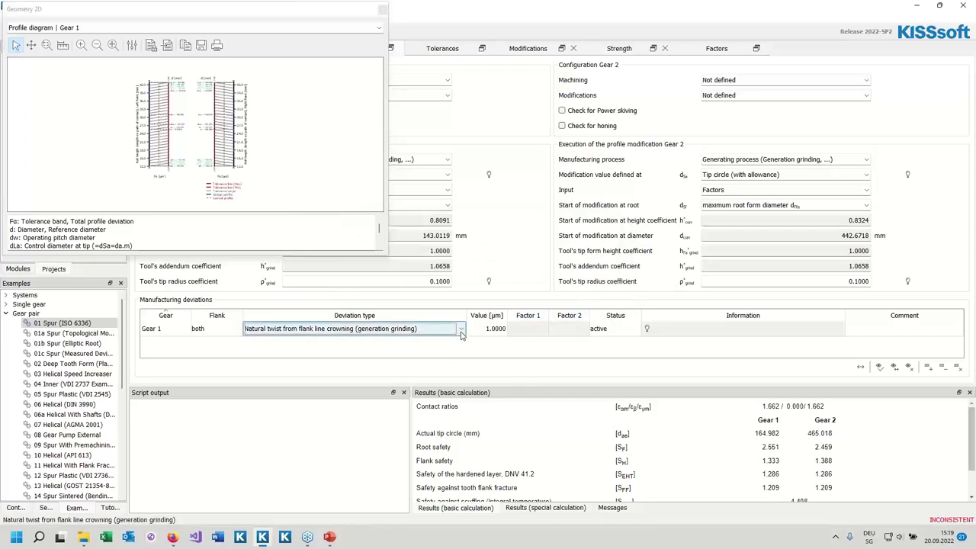
{"action": "left_click", "coordinate": [461, 329]}
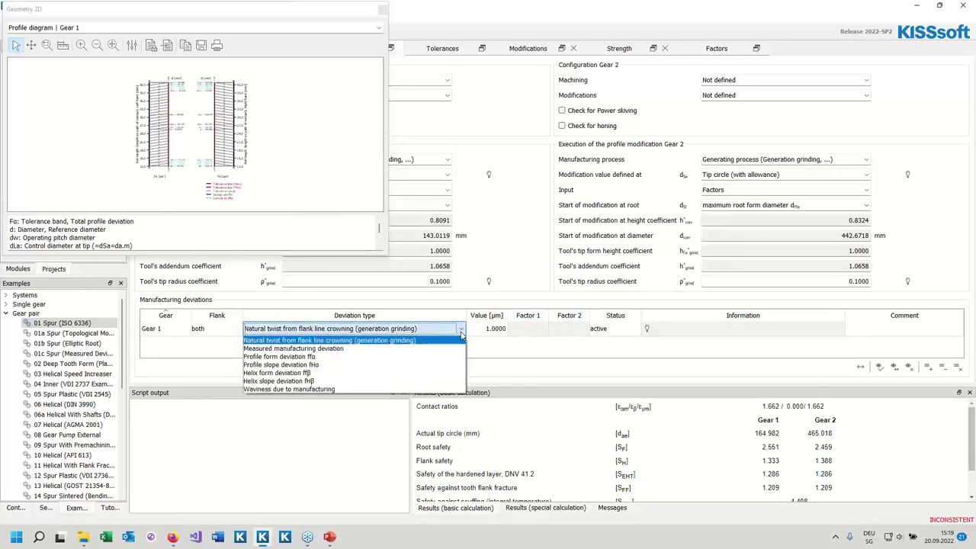
{"action": "left_click", "coordinate": [303, 357]}
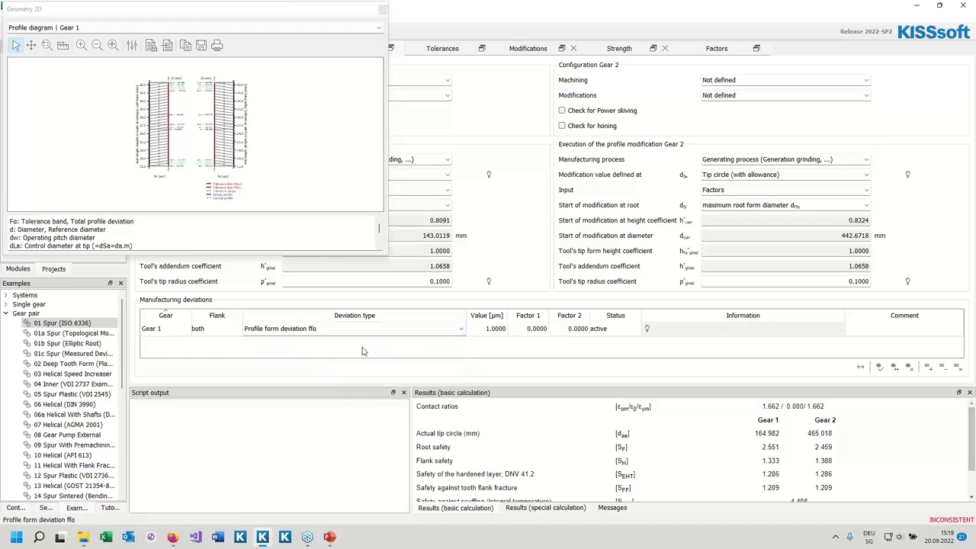
Set the profile form deviation of gear 1 to 12 µm with Factor 1 at 2 and Factor 2 at 0.5
{"action": "left_click", "coordinate": [486, 331]}
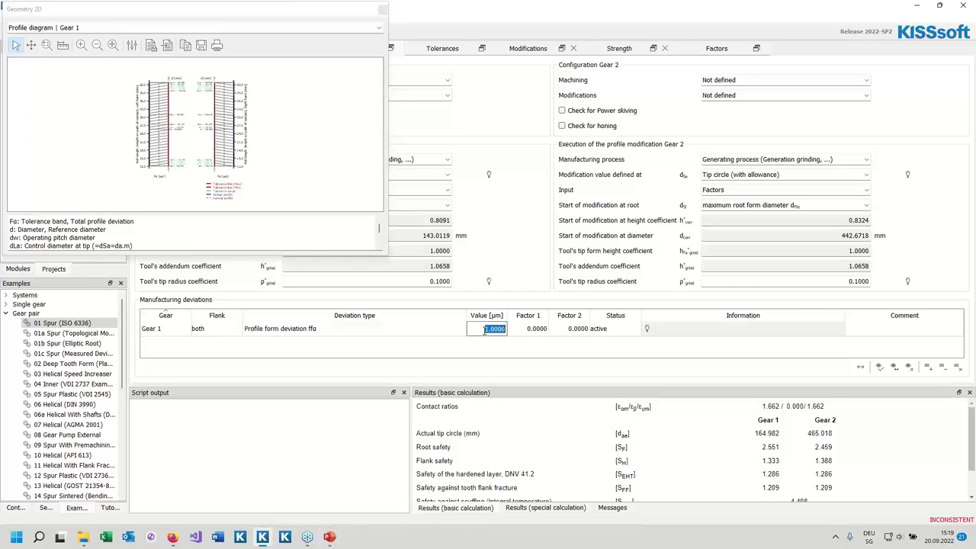
{"action": "type", "text": "12"}
{"action": "left_click", "coordinate": [522, 330]}
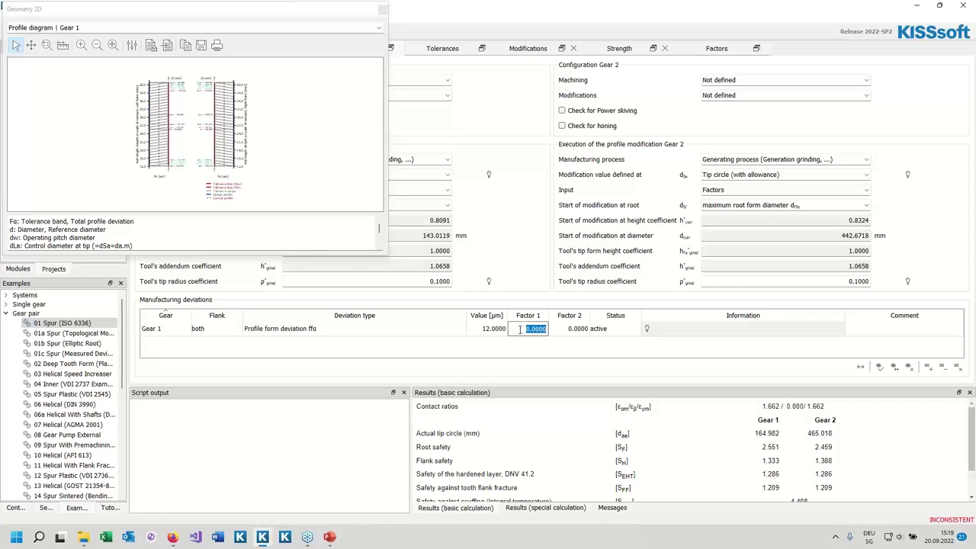
{"action": "type", "text": "2"}
{"action": "key", "text": "Tab"}
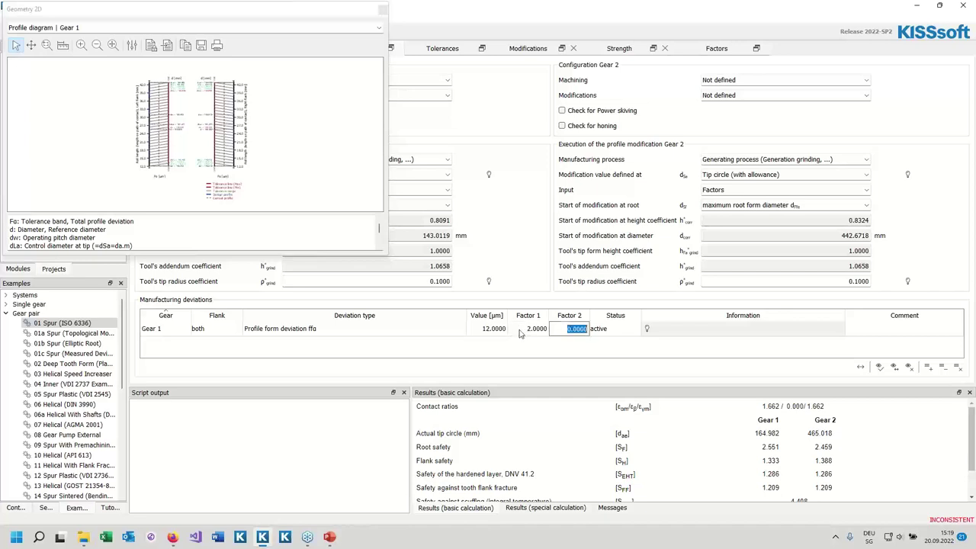
{"action": "type", "text": "0.5"}
Move the profile diagram window clear of the calculation controls and recalculate the gear pair, agreeing to use manufacturing deviations
{"action": "left_click_drag", "start_coordinate": [171, 17], "coordinate": [148, 86]}
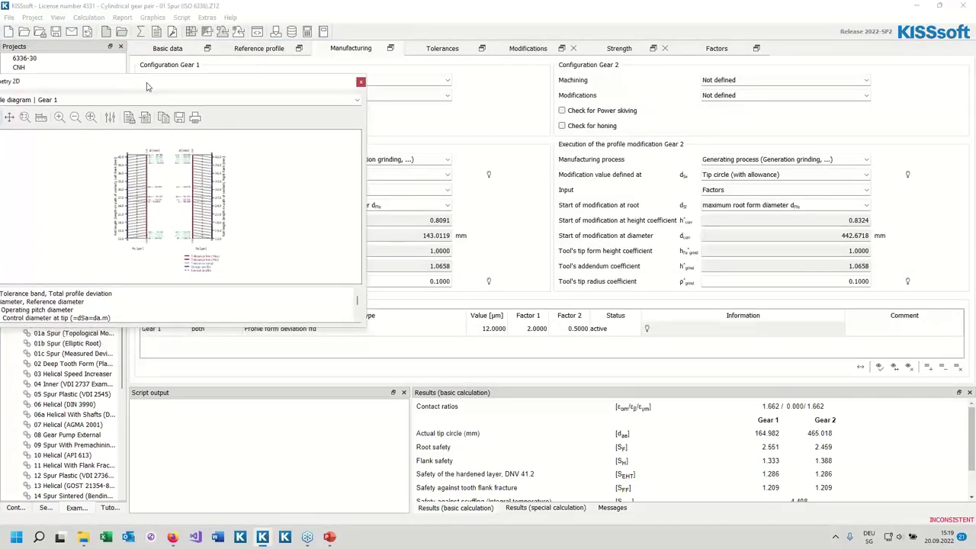
{"action": "left_click", "coordinate": [140, 33]}
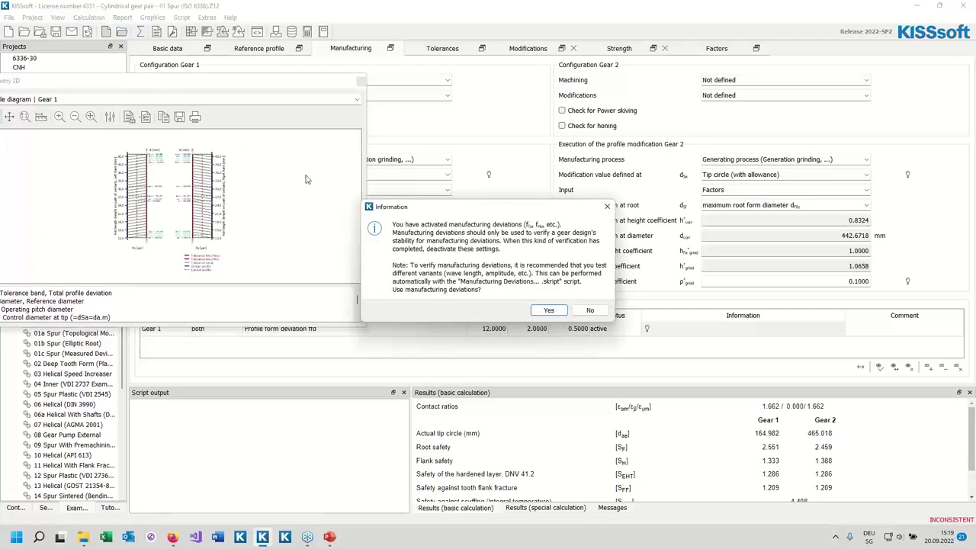
{"action": "left_click", "coordinate": [548, 311]}
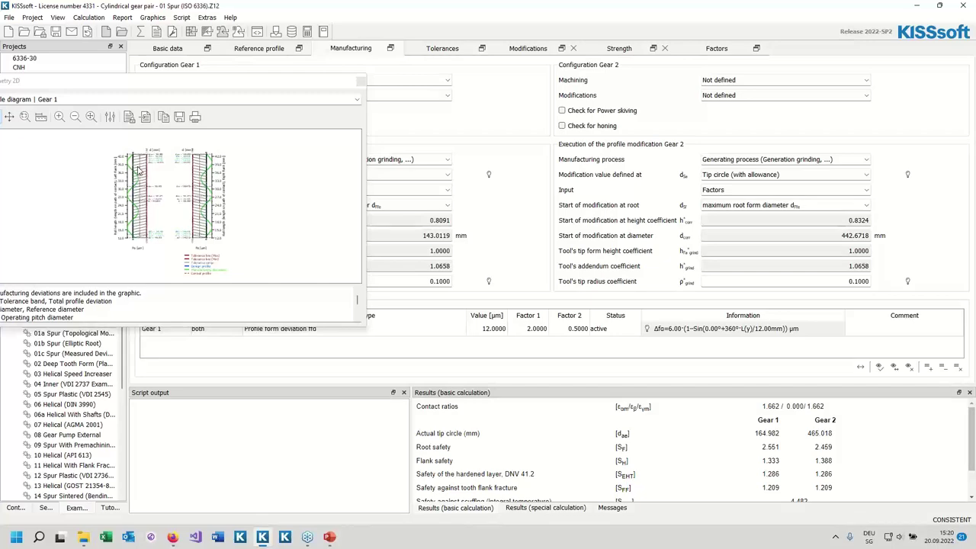
Position the diagrams' minimum tolerance line on the manufacturing deviation curve, recalculate the gear pair, and enlarge the profile diagram window
{"action": "left_click", "coordinate": [174, 34]}
{"action": "left_click", "coordinate": [489, 49]}
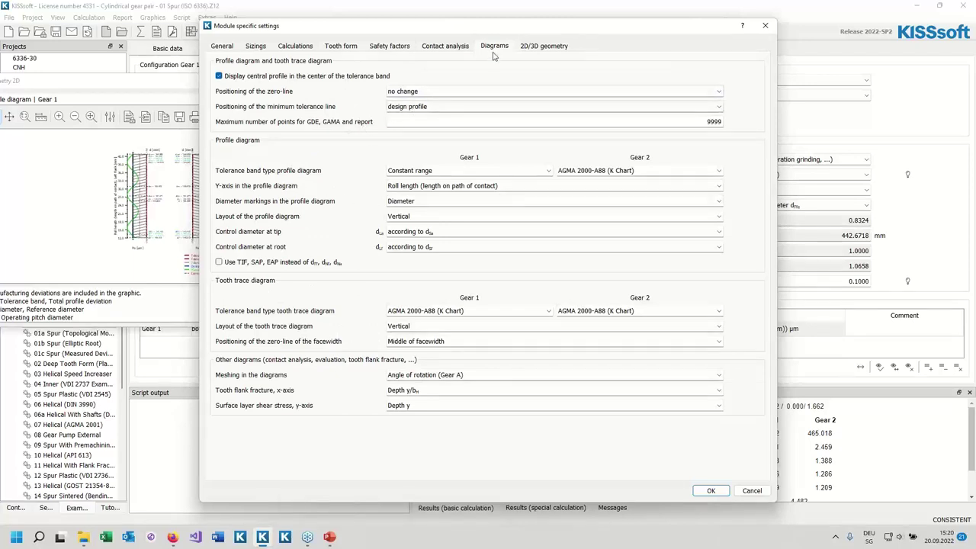
{"action": "left_click", "coordinate": [390, 111]}
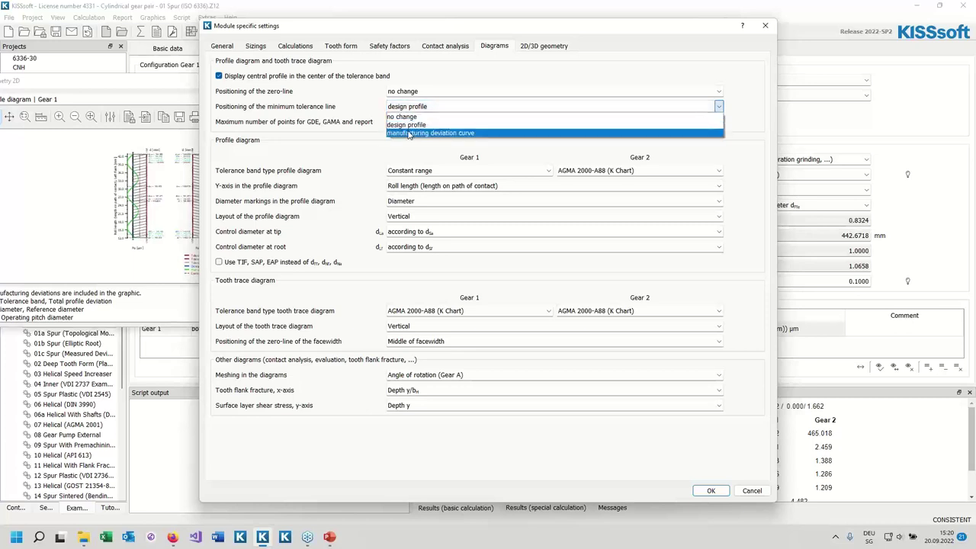
{"action": "left_click", "coordinate": [410, 135]}
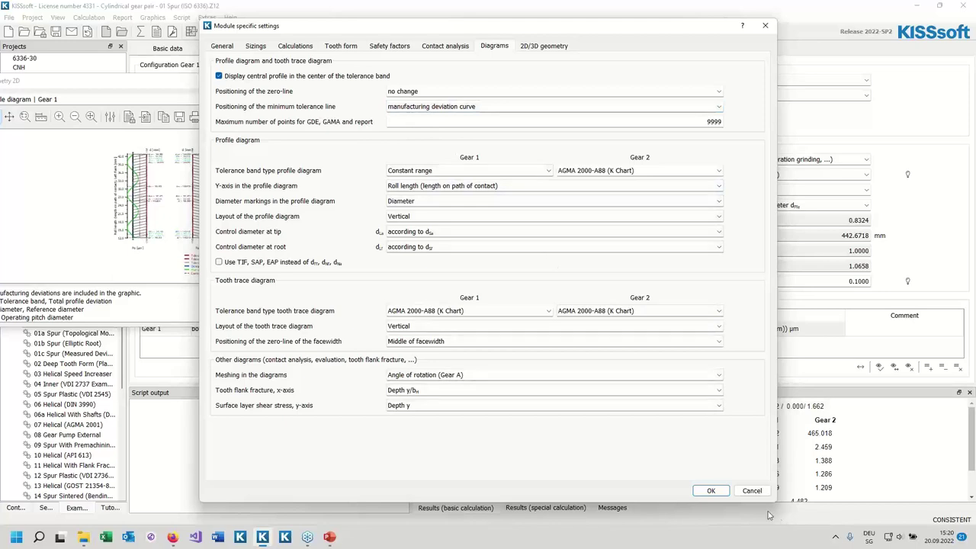
{"action": "left_click", "coordinate": [711, 492]}
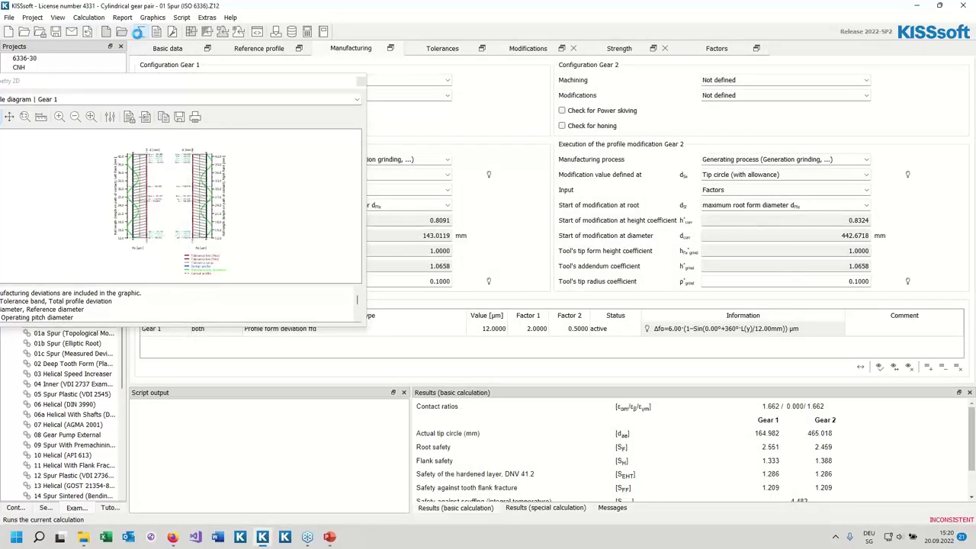
{"action": "left_click", "coordinate": [138, 32]}
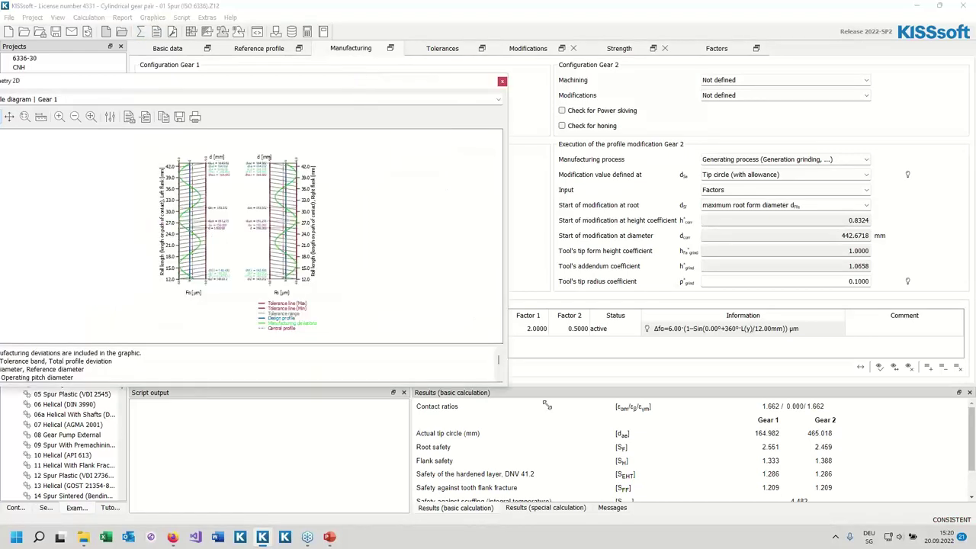
{"action": "left_click_drag", "start_coordinate": [367, 328], "coordinate": [694, 473]}
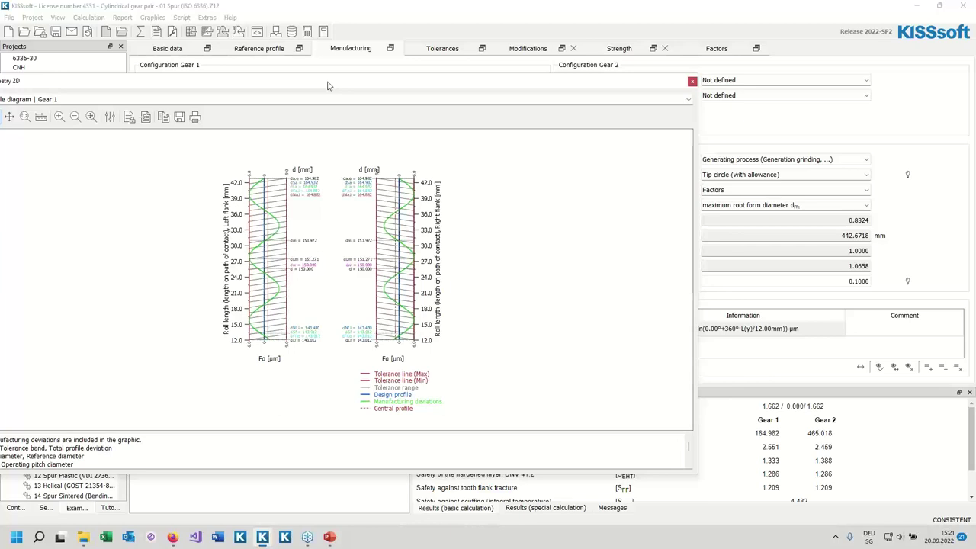
Uncover the status column of the manufacturing deviations table and set gear 1's profile form deviation to inactive
{"action": "left_click_drag", "start_coordinate": [328, 86], "coordinate": [210, 134]}
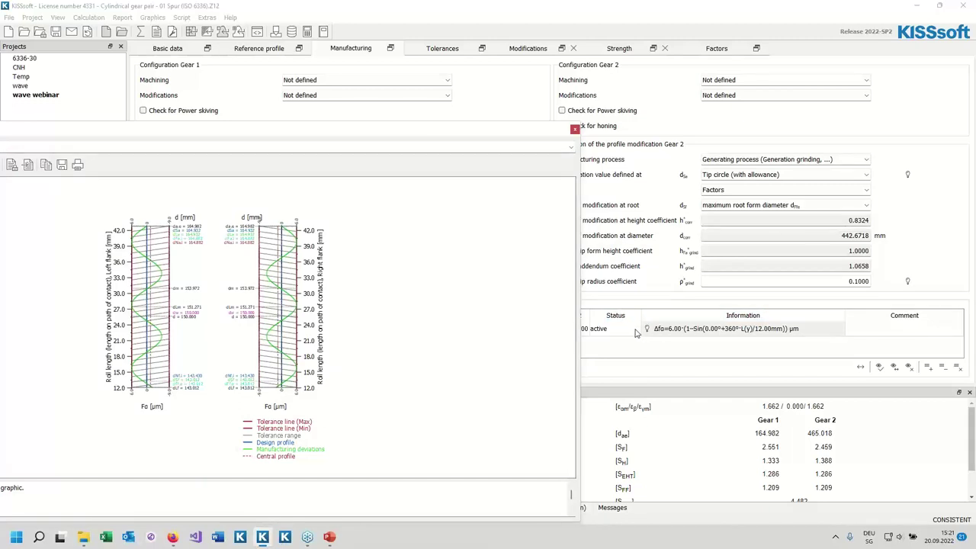
{"action": "left_click", "coordinate": [636, 330]}
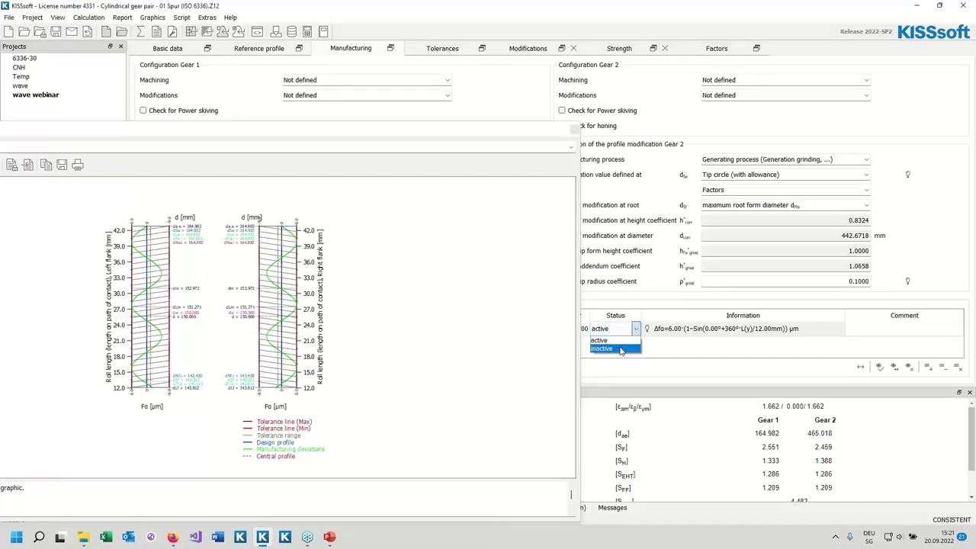
{"action": "left_click", "coordinate": [621, 350]}
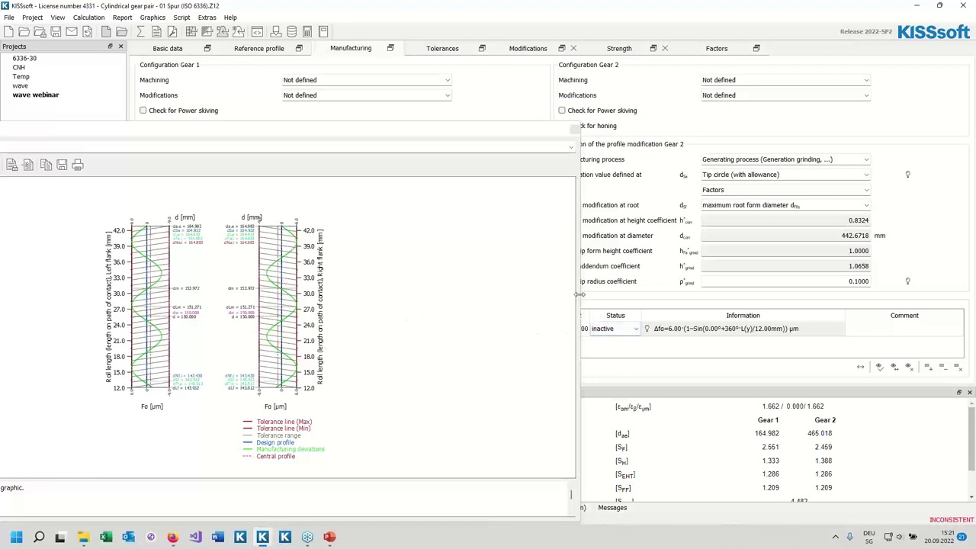
Open the contact analysis settings and run the contact analysis calculation
{"action": "left_click", "coordinate": [94, 21]}
{"action": "left_click", "coordinate": [107, 79]}
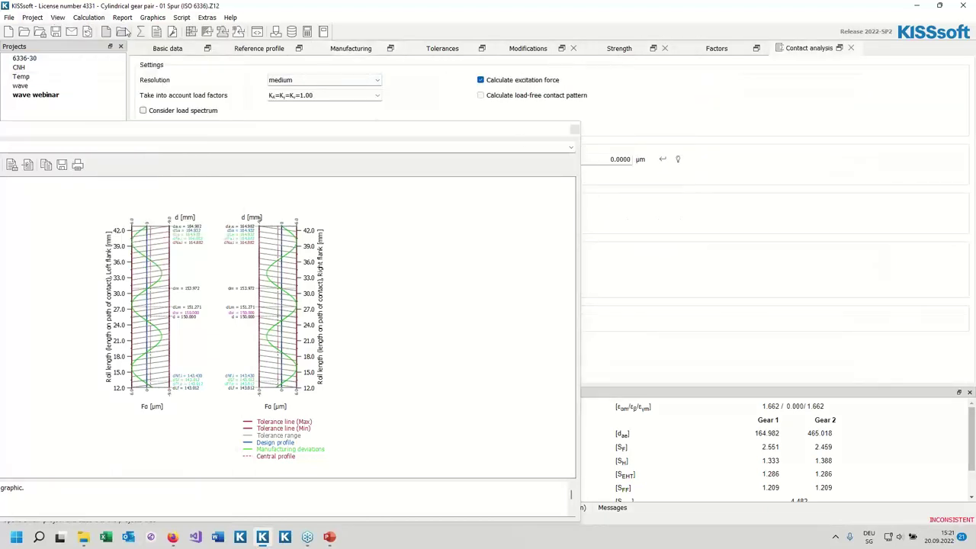
{"action": "left_click", "coordinate": [138, 32]}
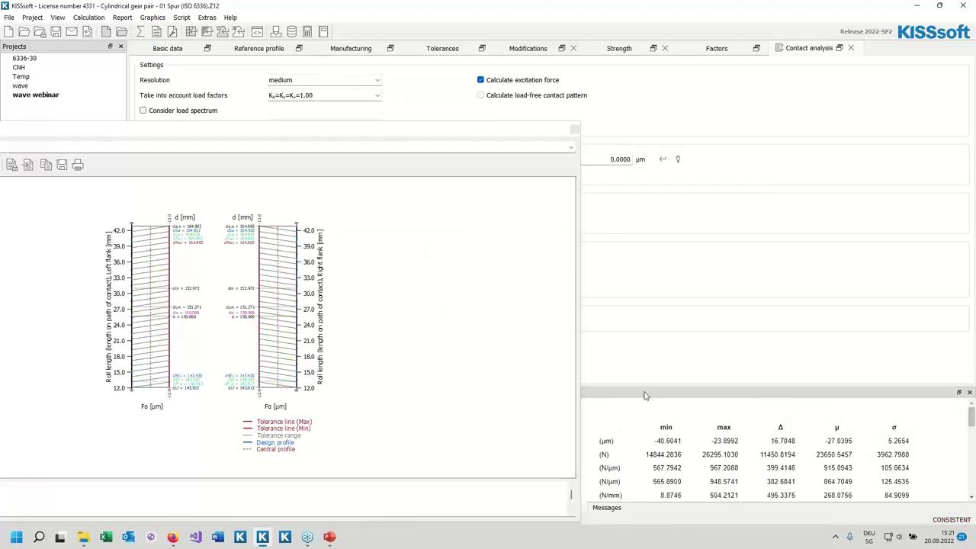
Move the profile diagram window off the contact analysis results and examine the transmission error's difference value
{"action": "left_click", "coordinate": [394, 133]}
{"action": "left_click_drag", "start_coordinate": [394, 133], "coordinate": [213, 133]}
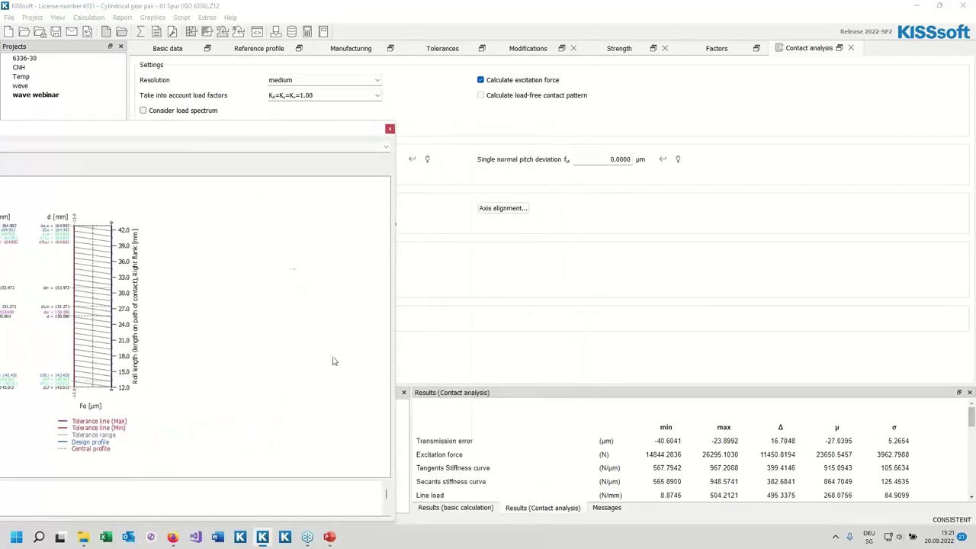
{"action": "left_click", "coordinate": [418, 444]}
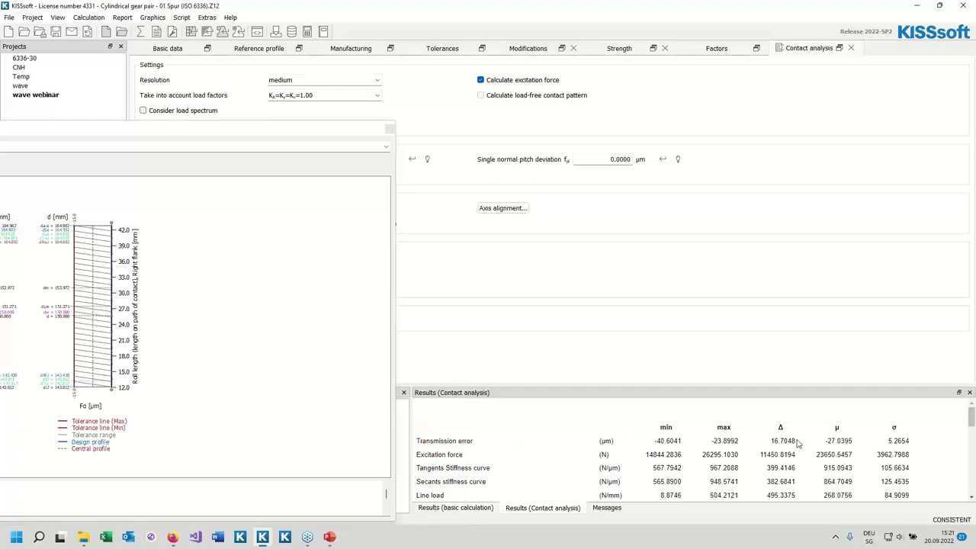
{"action": "left_click_drag", "start_coordinate": [798, 444], "coordinate": [715, 442]}
Display the contact analysis transmission error graph and place its window clear of the results and profile diagram
{"action": "left_click", "coordinate": [154, 20]}
{"action": "mouse_move", "coordinate": [204, 67]}
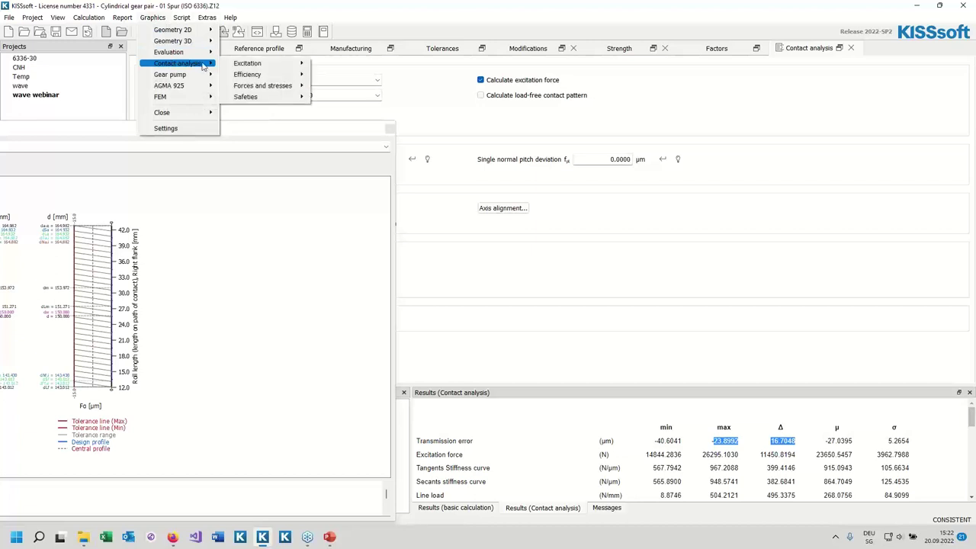
{"action": "mouse_move", "coordinate": [251, 63]}
{"action": "left_click", "coordinate": [347, 77]}
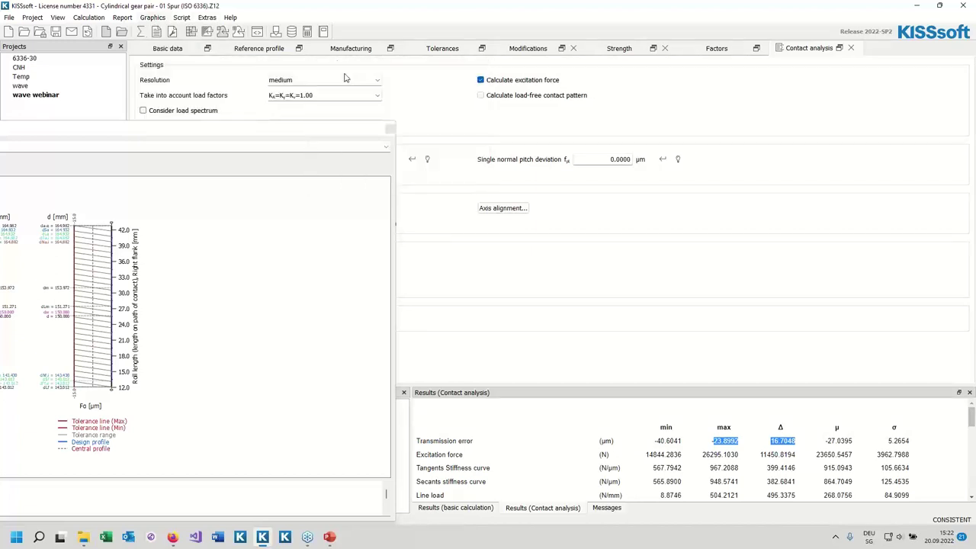
{"action": "left_click_drag", "start_coordinate": [492, 199], "coordinate": [802, 154]}
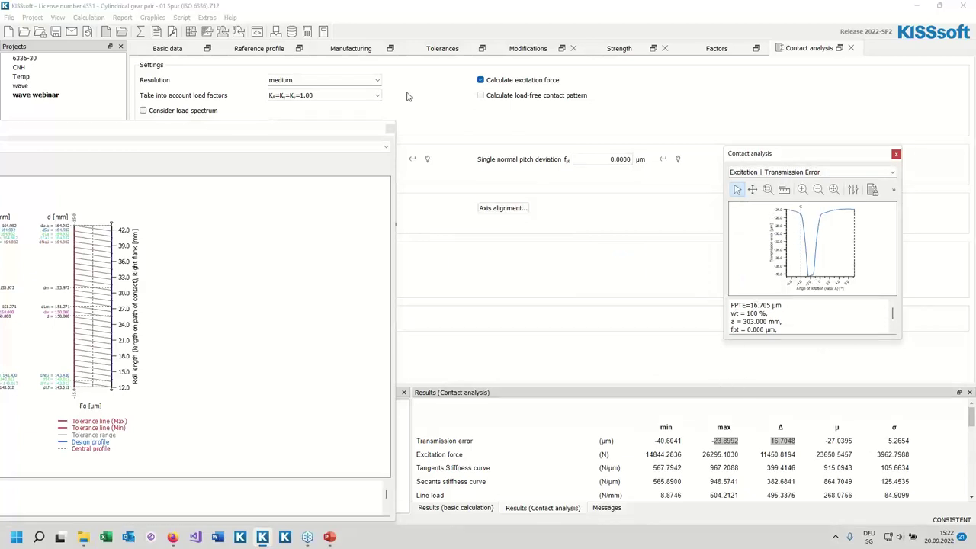
Set gear 1's profile form deviation back to active and rerun the contact analysis
{"action": "left_click", "coordinate": [330, 51]}
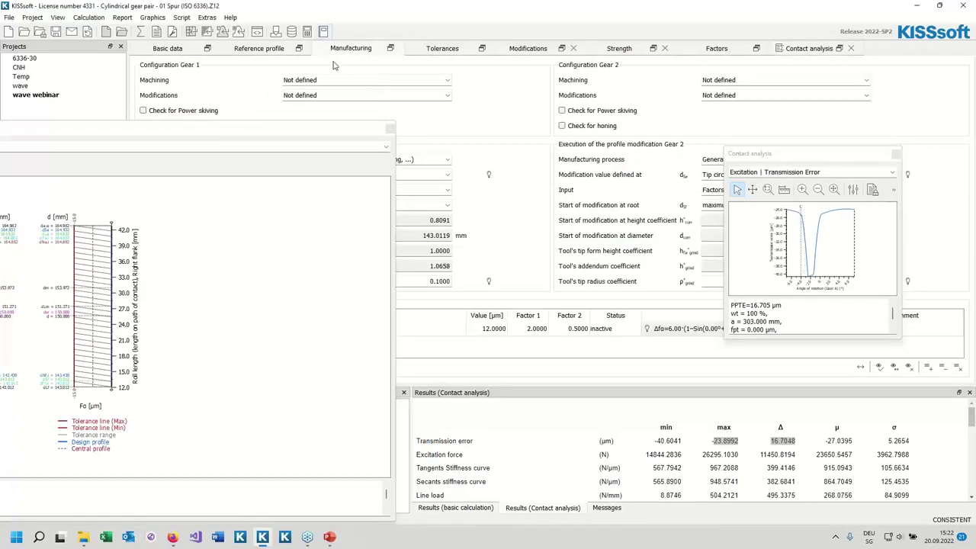
{"action": "left_click", "coordinate": [626, 332]}
{"action": "left_click", "coordinate": [637, 330]}
{"action": "left_click", "coordinate": [610, 336]}
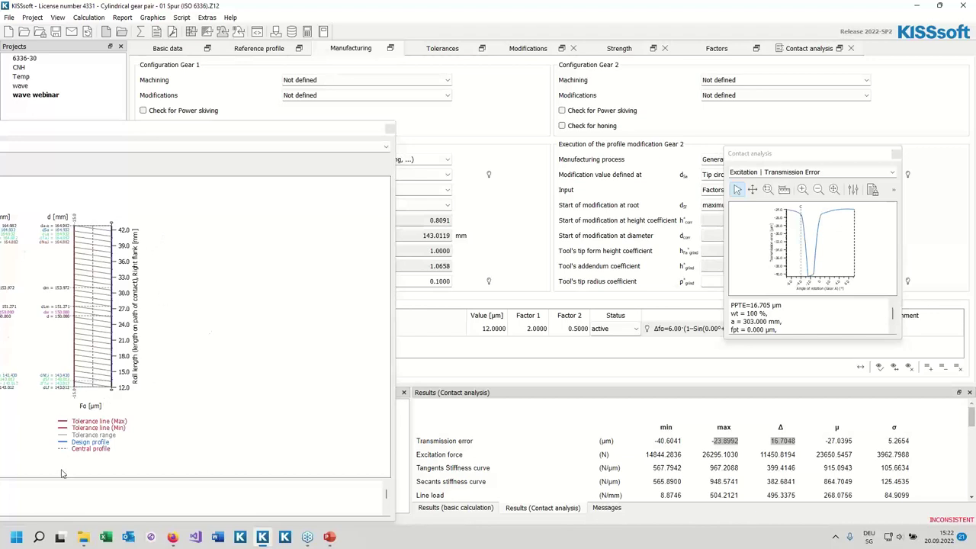
{"action": "left_click", "coordinate": [786, 48]}
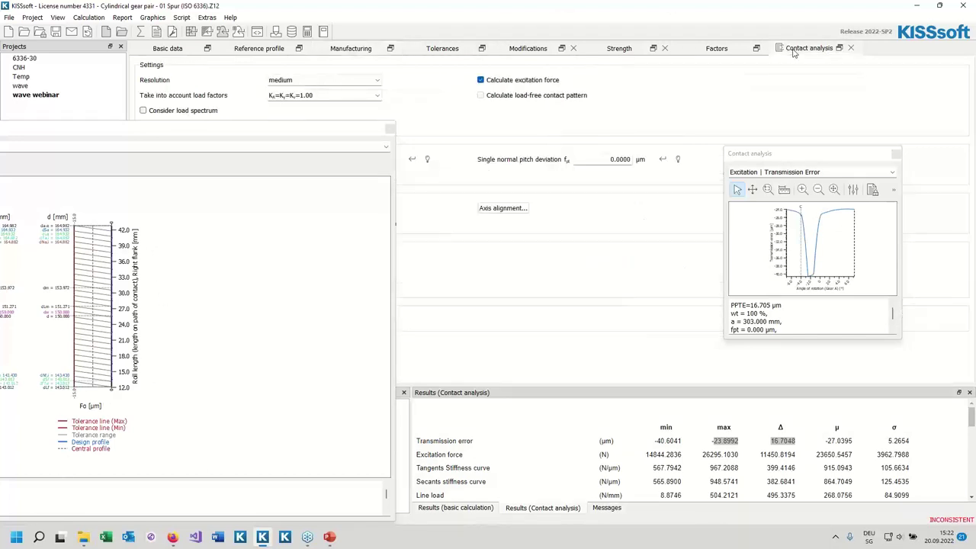
{"action": "left_click", "coordinate": [141, 31]}
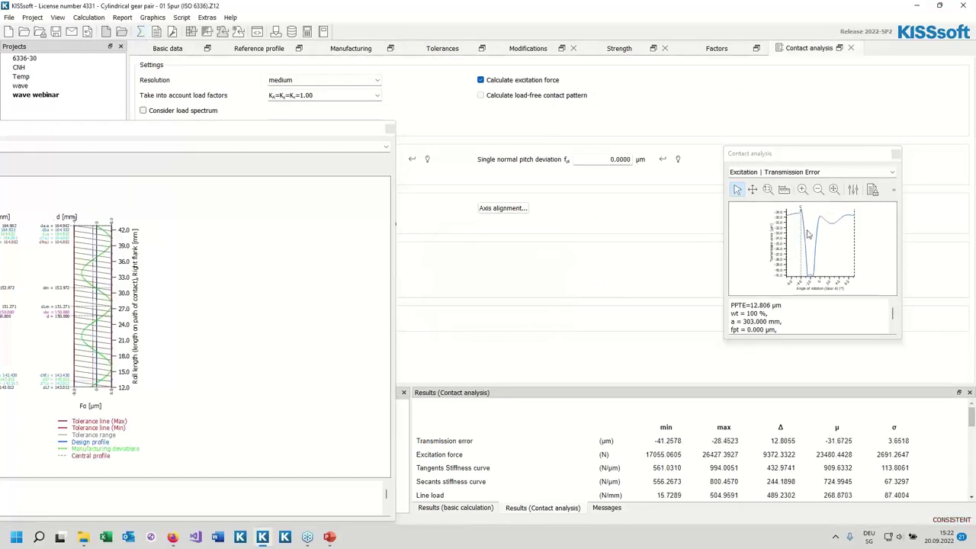
Check the recalculated transmission error difference and bring both flanks of the gear 1 profile diagram into view
{"action": "left_click", "coordinate": [770, 443]}
{"action": "left_click_drag", "start_coordinate": [770, 441], "coordinate": [796, 441]}
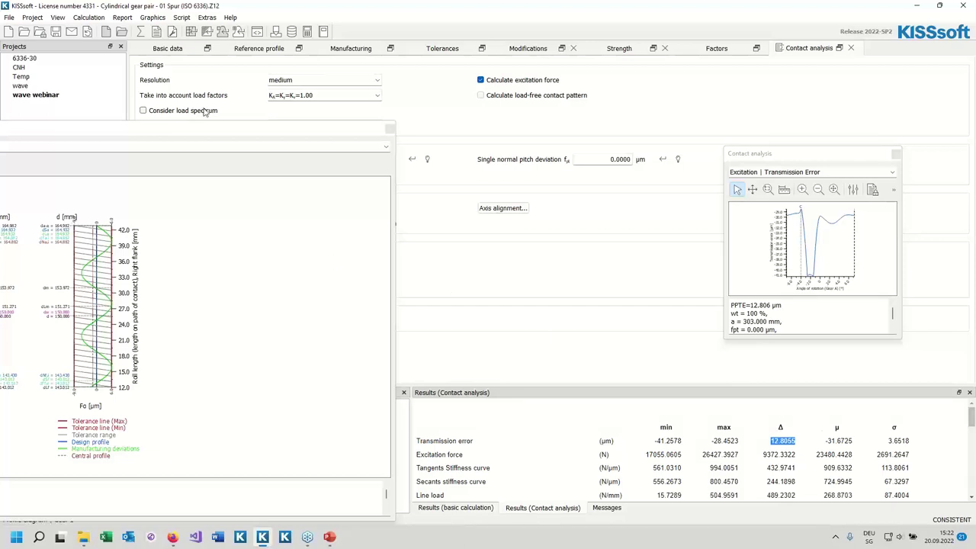
{"action": "left_click_drag", "start_coordinate": [157, 128], "coordinate": [418, 122]}
{"action": "left_click_drag", "start_coordinate": [418, 121], "coordinate": [418, 115]}
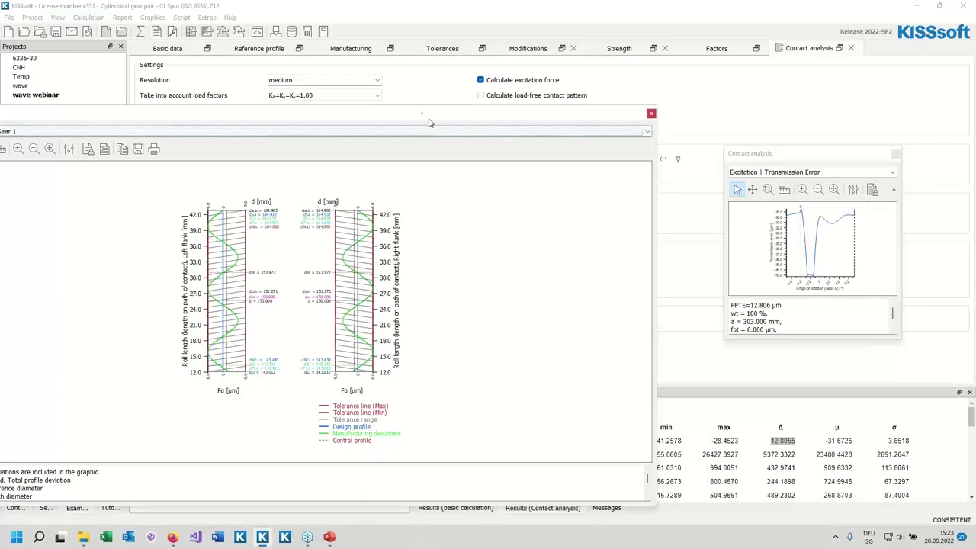
Move the profile diagram off the manufacturing deviations table, set gear 1's profile form deviation Factor 2 to 1.5 and recalculate
{"action": "left_click_drag", "start_coordinate": [405, 119], "coordinate": [185, 164]}
{"action": "left_click", "coordinate": [339, 48]}
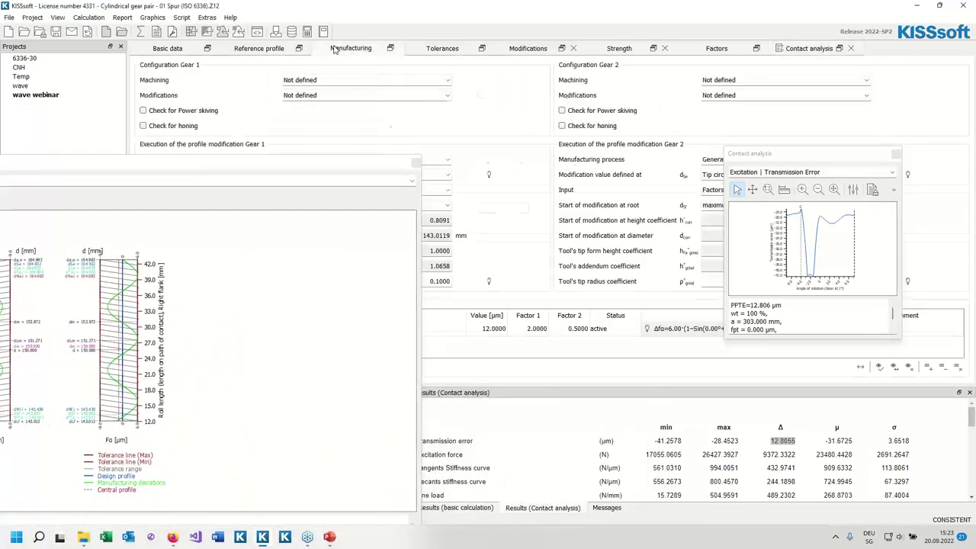
{"action": "left_click_drag", "start_coordinate": [308, 157], "coordinate": [305, 344]}
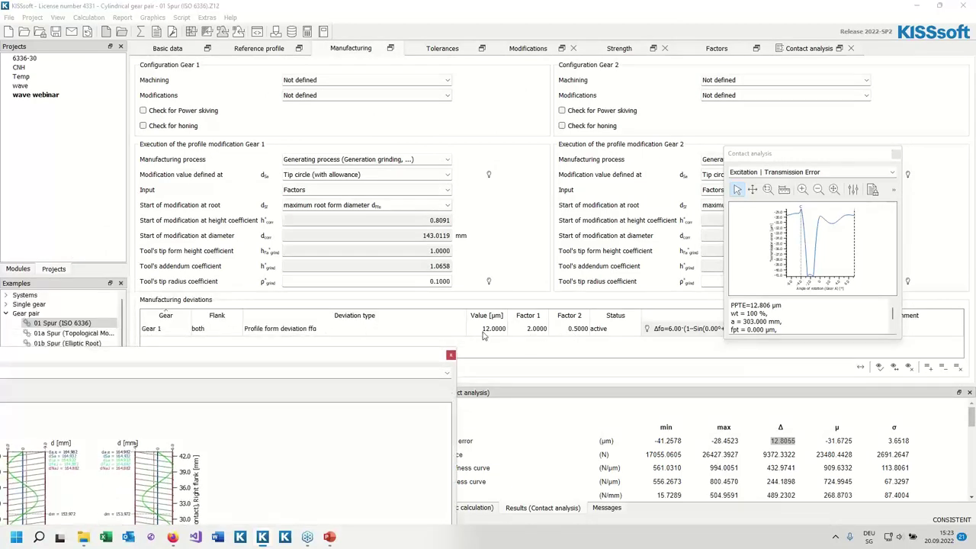
{"action": "double_click", "coordinate": [568, 329]}
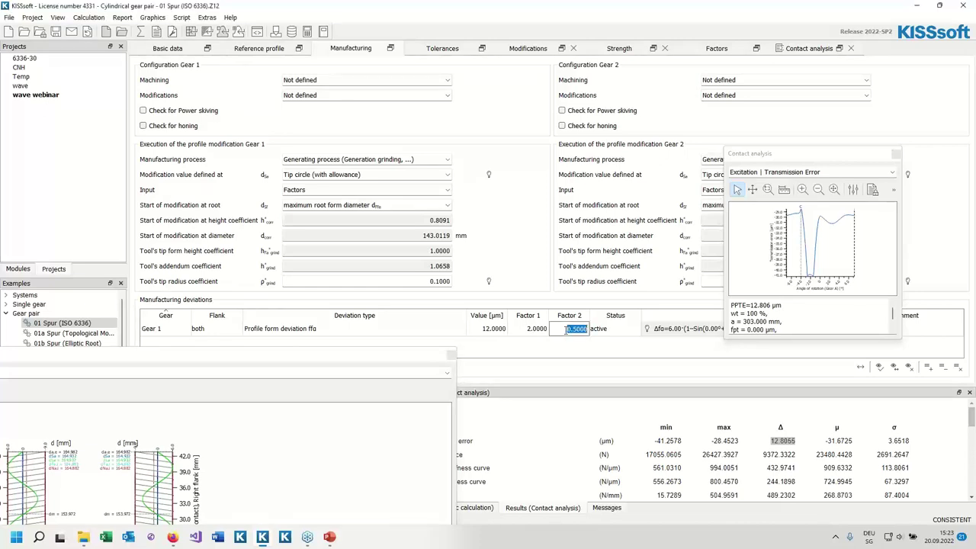
{"action": "type", "text": "1.5"}
{"action": "left_click", "coordinate": [141, 32]}
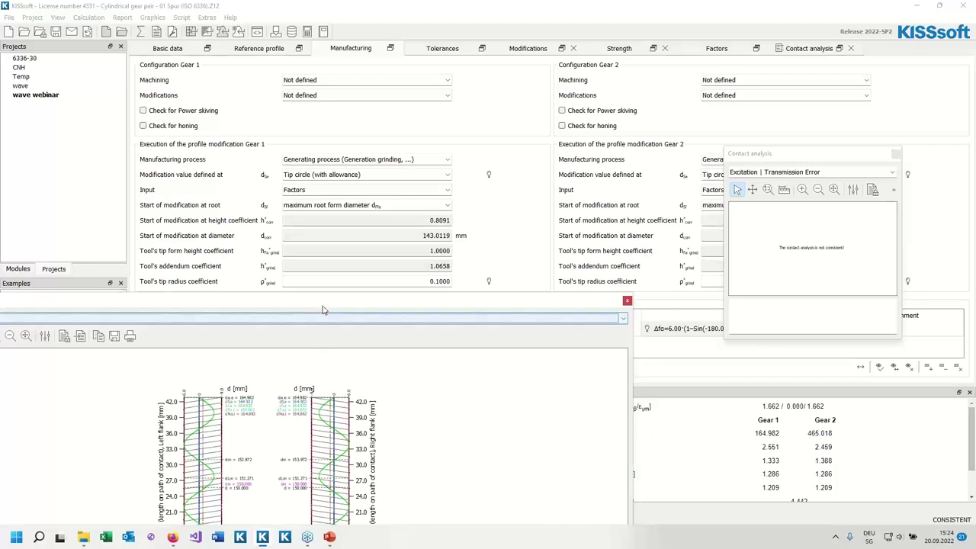
Rerun the contact analysis and place the gear 1 profile diagram beside the transmission error graph with both flanks in view
{"action": "left_click", "coordinate": [797, 48]}
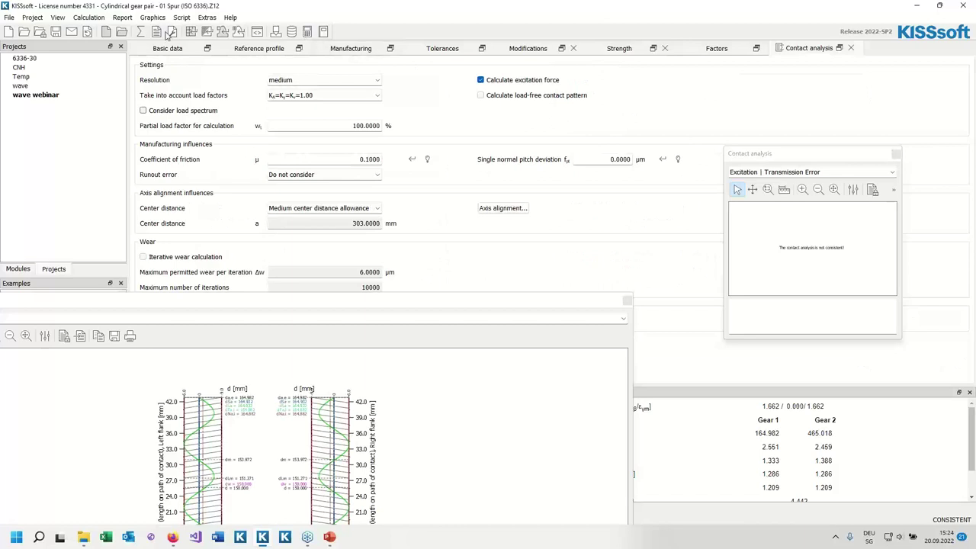
{"action": "left_click", "coordinate": [142, 32]}
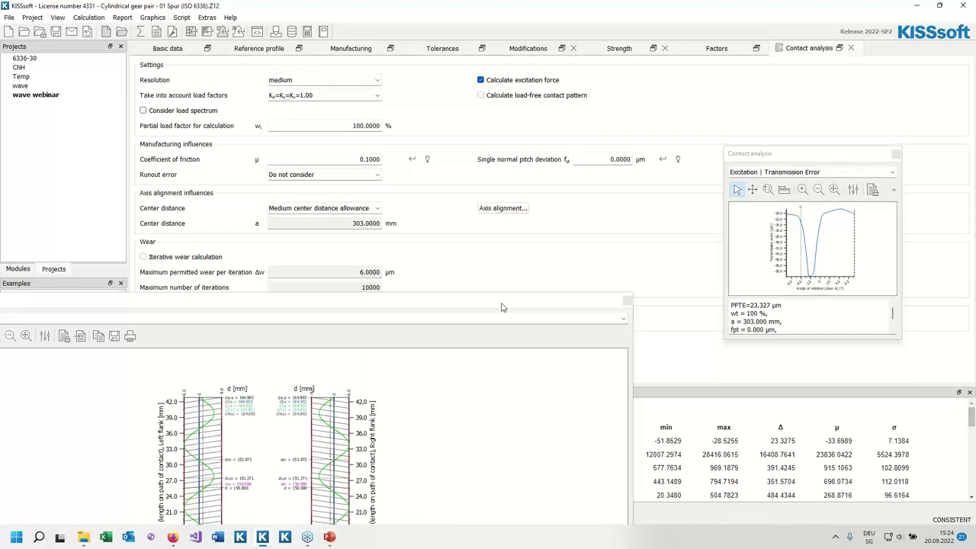
{"action": "left_click_drag", "start_coordinate": [476, 307], "coordinate": [528, 138]}
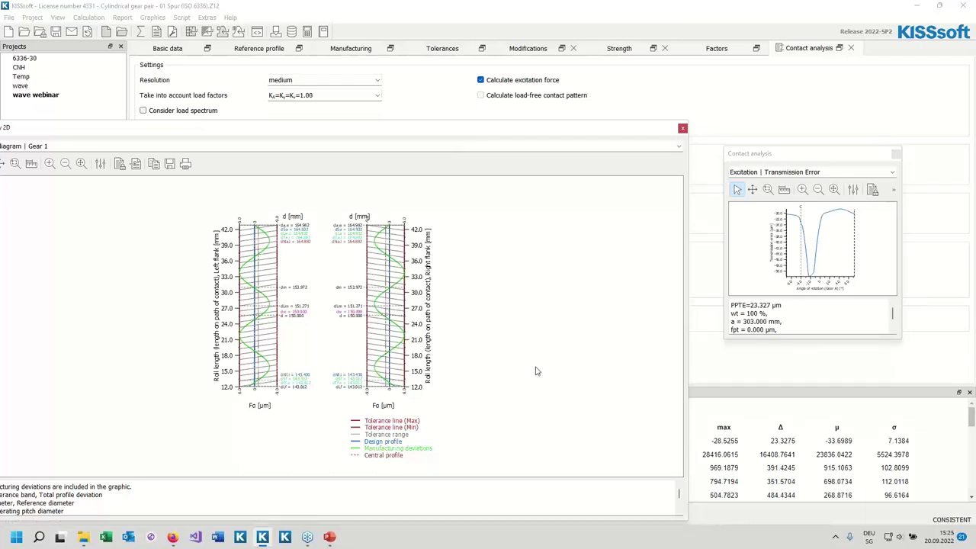
Switch to the PowerPoint presentation on manufacturing deviations and flank waviness, and return to KISSsoft
{"action": "key", "text": "alt+Tab"}
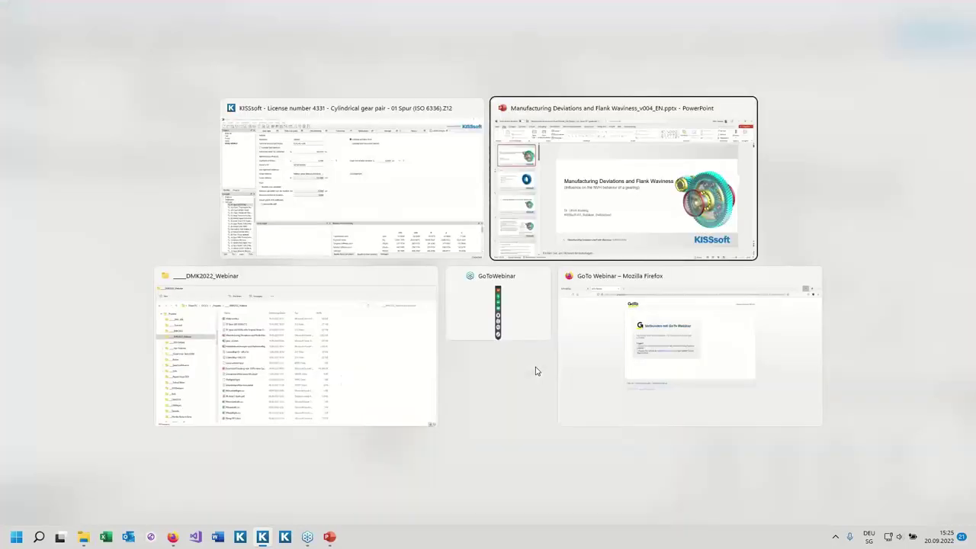
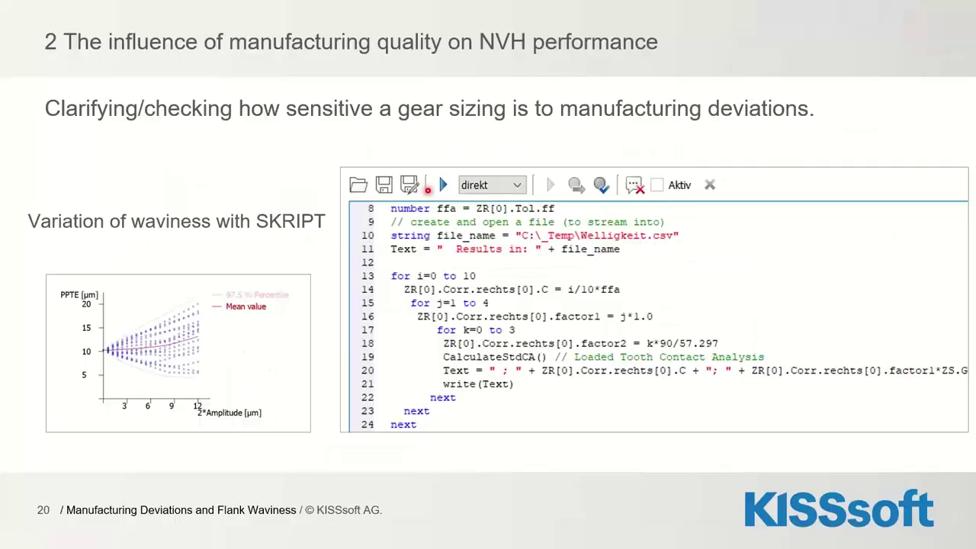
{"action": "key", "text": "alt+Tab"}
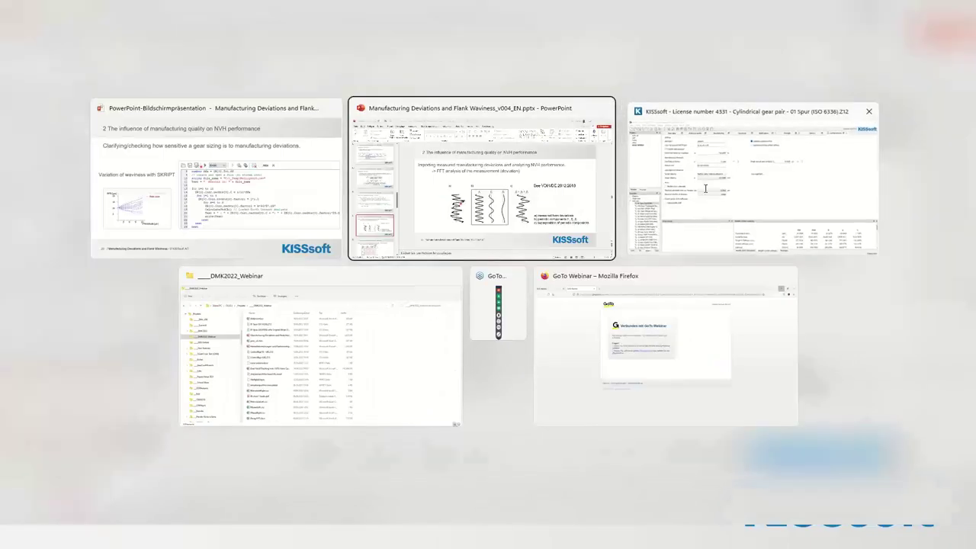
{"action": "key", "text": "alt+Tab"}
{"action": "key", "text": "alt+Tab"}
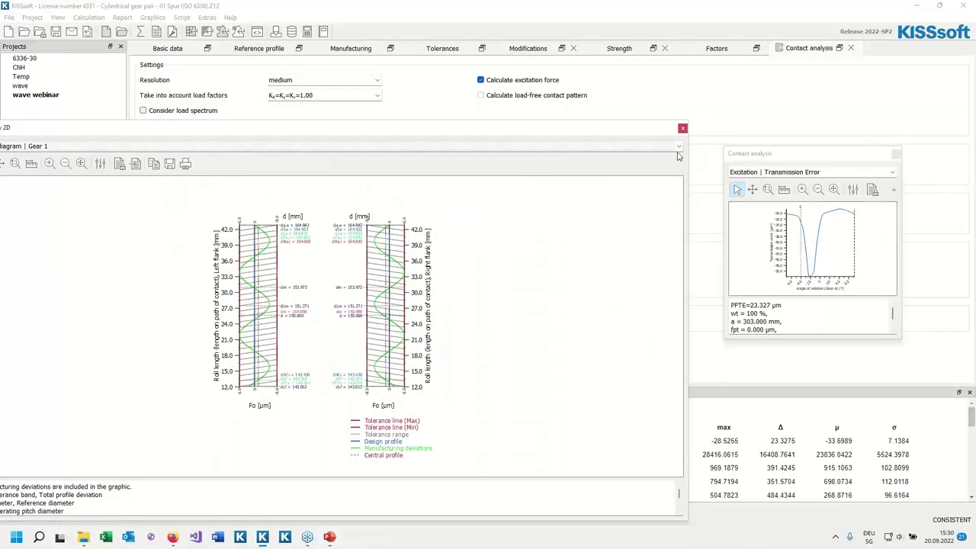
Open the gear pair file ControlBsp1(S - UK).Z12 without saving the changes to 01 Spur (ISO 6336).Z12
{"action": "left_click", "coordinate": [9, 19]}
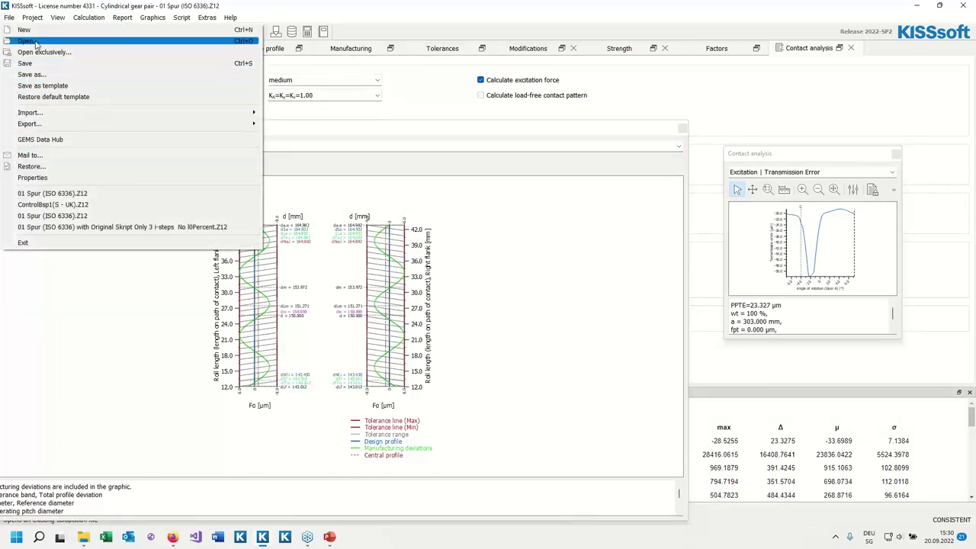
{"action": "left_click", "coordinate": [34, 42]}
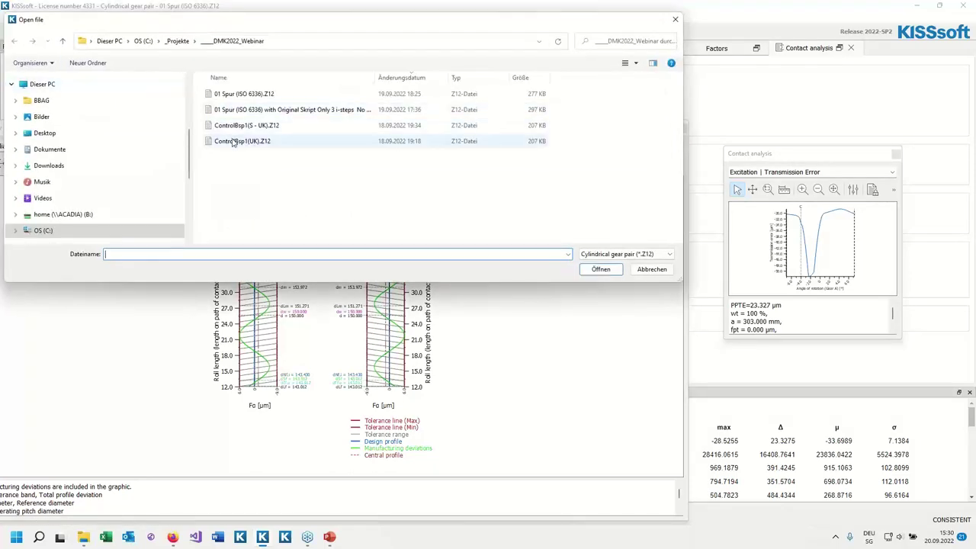
{"action": "double_click", "coordinate": [232, 127]}
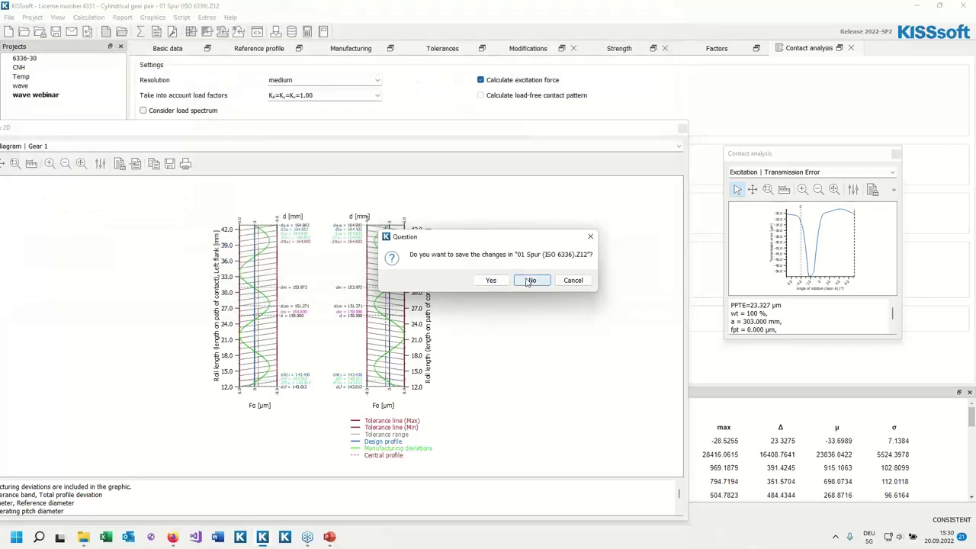
{"action": "left_click", "coordinate": [528, 281]}
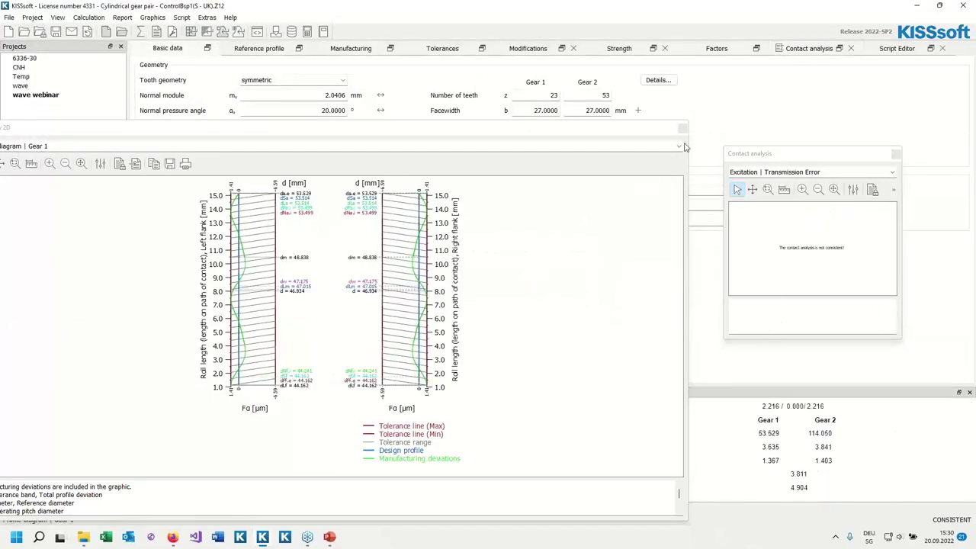
Delete all of gear 1's profile form deviations from the manufacturing deviations table and recalculate the gear pair
{"action": "left_click", "coordinate": [574, 139]}
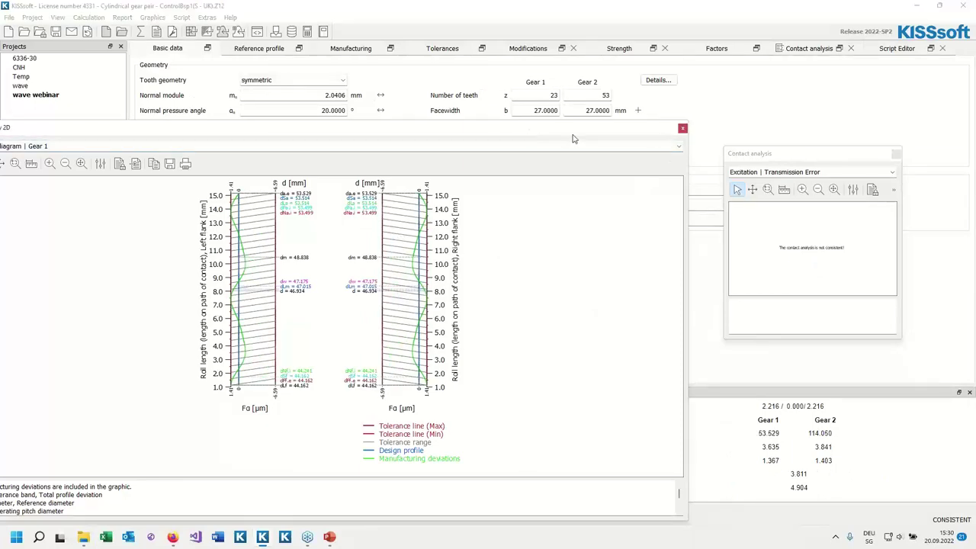
{"action": "left_click_drag", "start_coordinate": [508, 129], "coordinate": [496, 354]}
{"action": "left_click", "coordinate": [356, 49]}
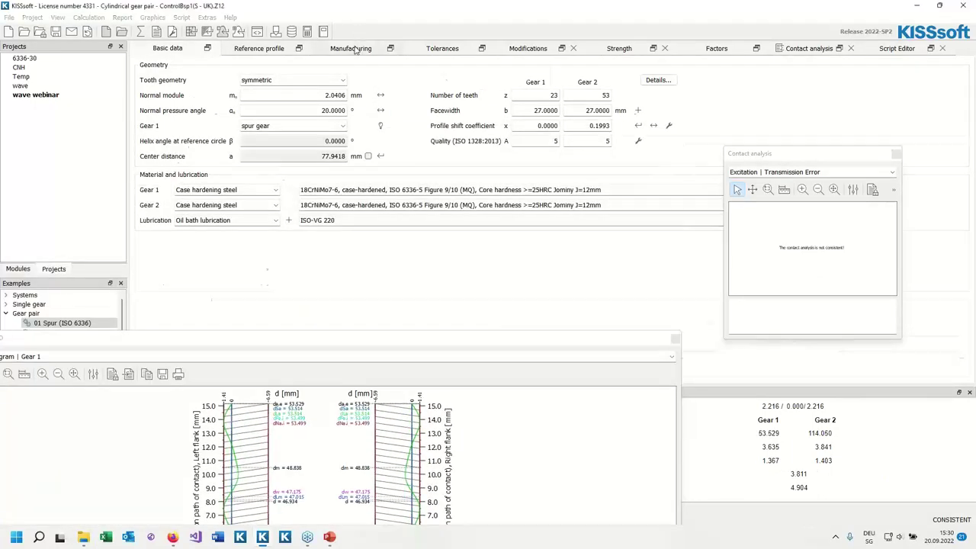
{"action": "left_click", "coordinate": [355, 50]}
{"action": "left_click_drag", "start_coordinate": [436, 342], "coordinate": [462, 381]}
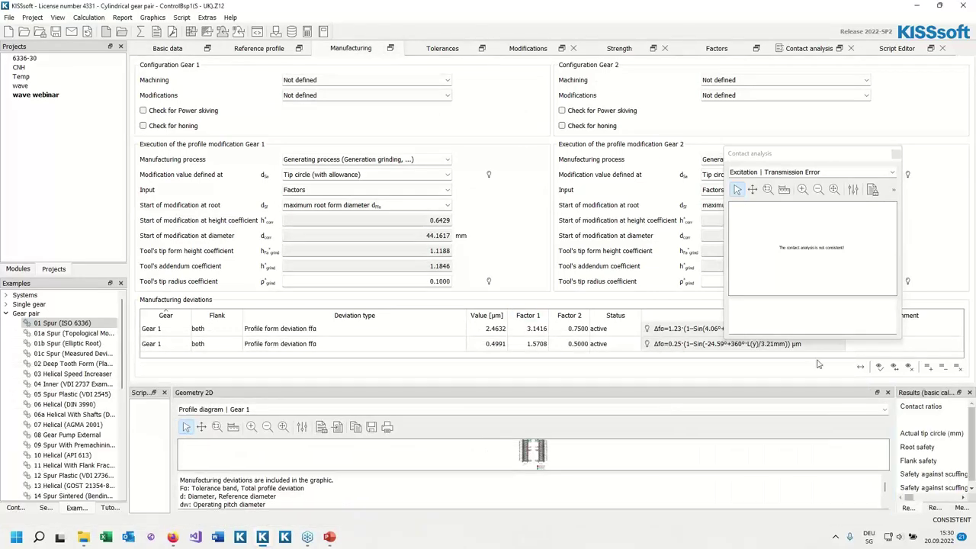
{"action": "left_click", "coordinate": [958, 367]}
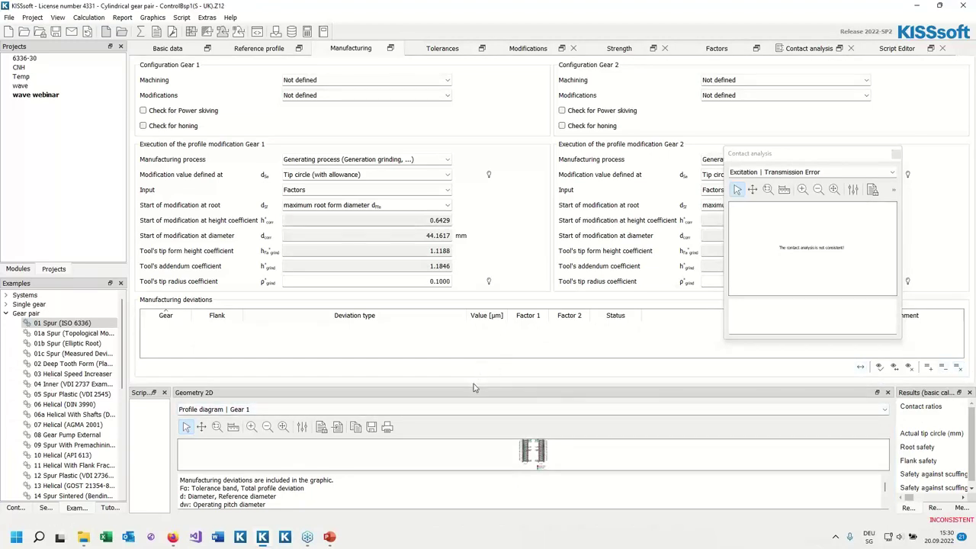
{"action": "left_click_drag", "start_coordinate": [468, 394], "coordinate": [448, 279]}
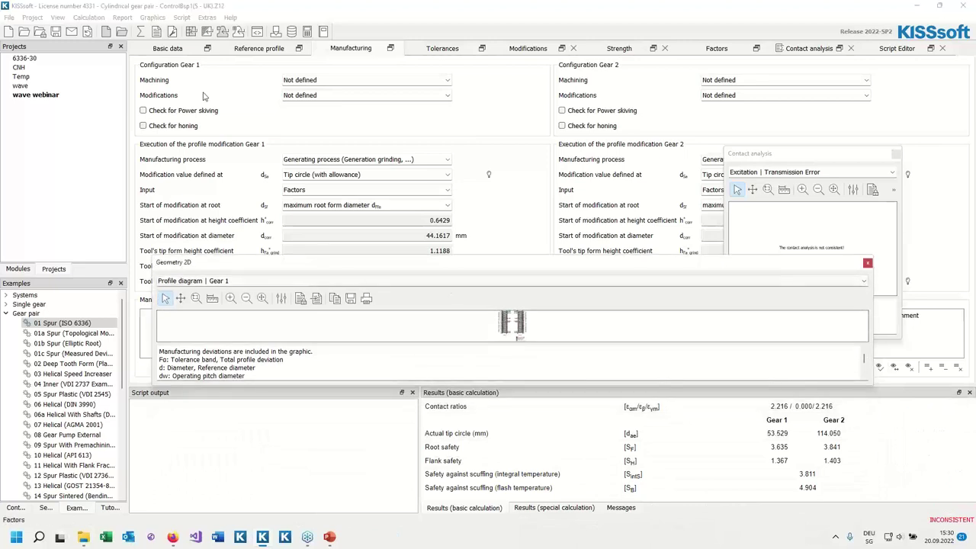
{"action": "left_click", "coordinate": [141, 31]}
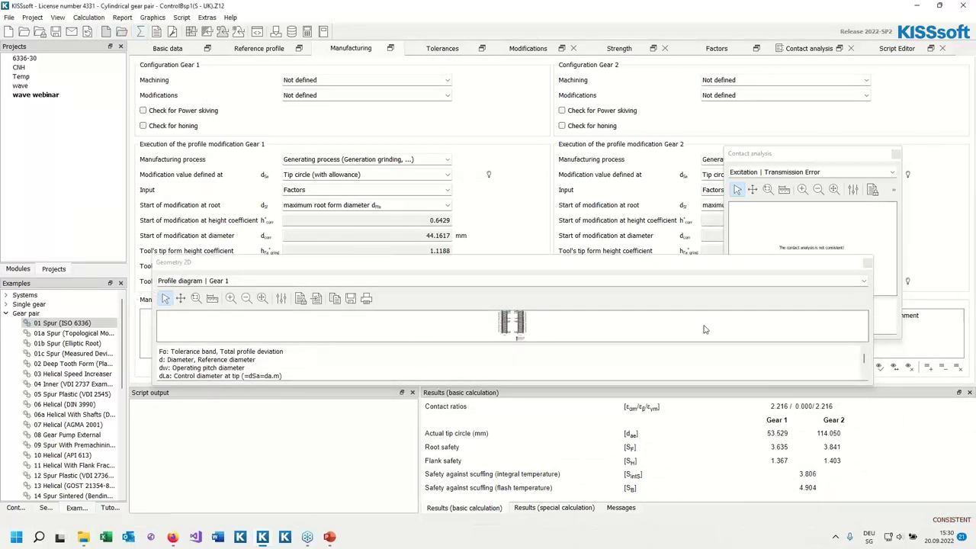
Close the flattened profile diagram window, display gear 1's profile diagram anew, enlarge it and set it clear of the gear 2 inputs
{"action": "left_click", "coordinate": [855, 266]}
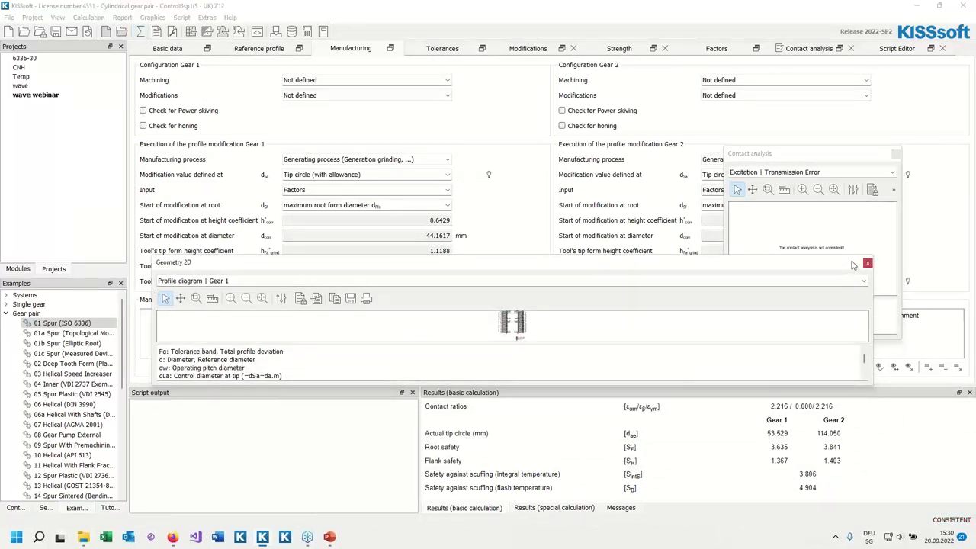
{"action": "left_click", "coordinate": [868, 264]}
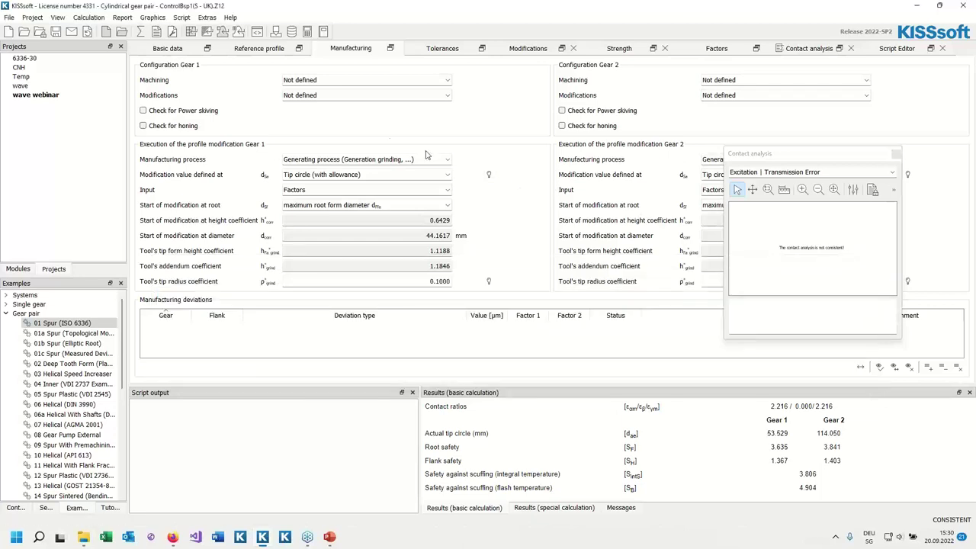
{"action": "left_click", "coordinate": [152, 18]}
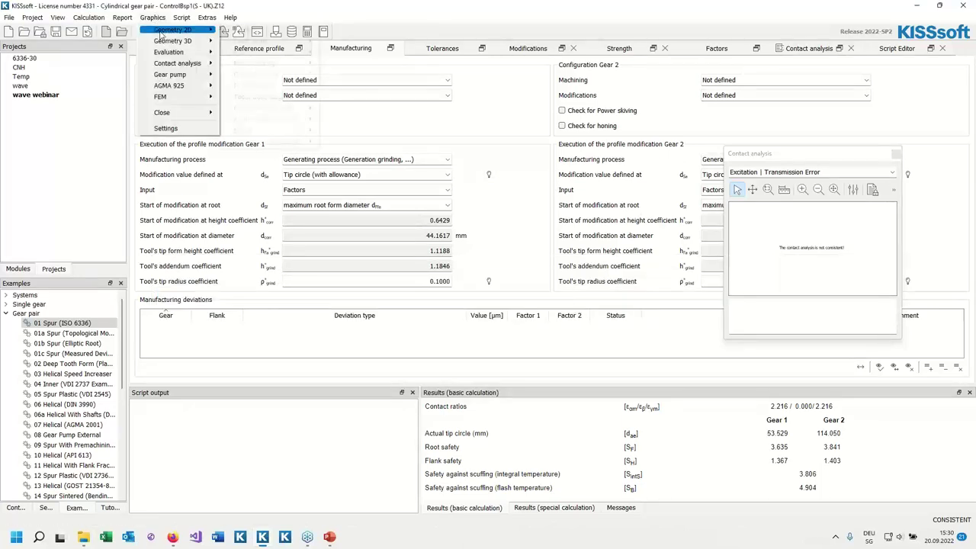
{"action": "mouse_move", "coordinate": [180, 29]}
{"action": "mouse_move", "coordinate": [261, 87]}
{"action": "left_click", "coordinate": [341, 87]}
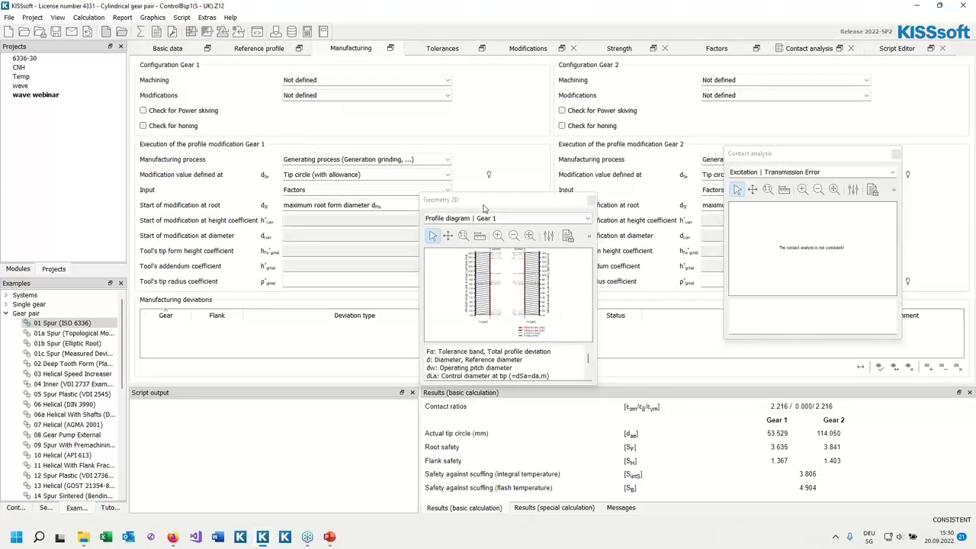
{"action": "left_click_drag", "start_coordinate": [416, 190], "coordinate": [236, 74]}
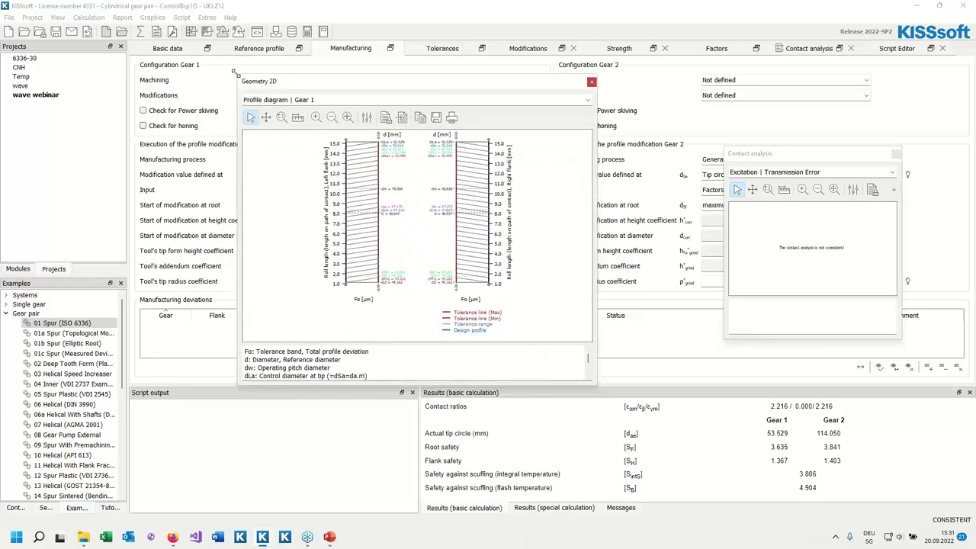
{"action": "left_click_drag", "start_coordinate": [349, 89], "coordinate": [183, 159]}
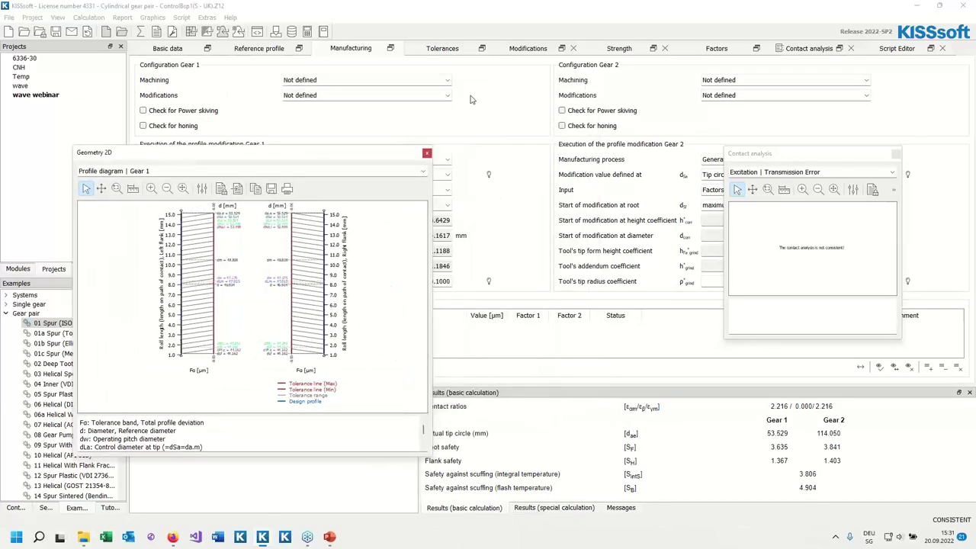
Display the waviness data import script in the Script Editor and move the profile diagram off its code
{"action": "left_click", "coordinate": [168, 48]}
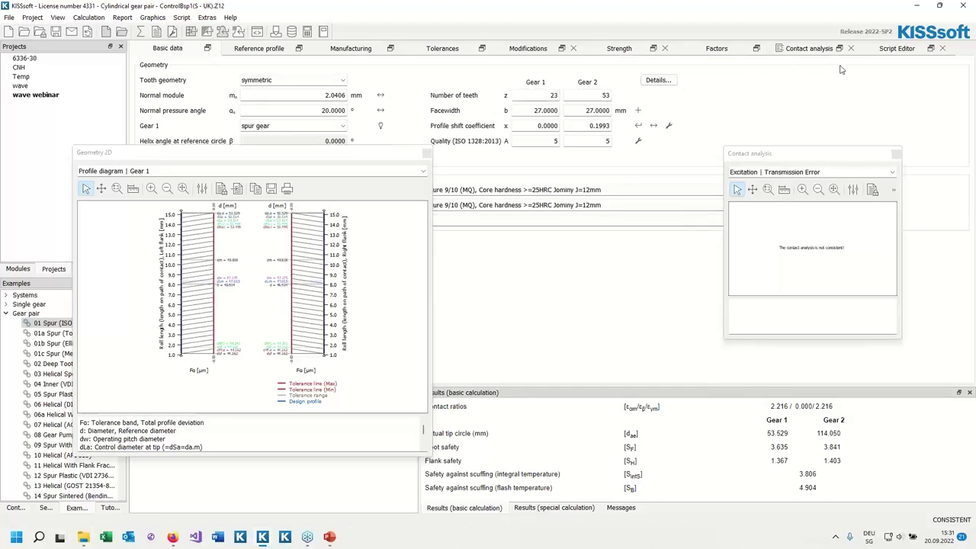
{"action": "left_click", "coordinate": [897, 49]}
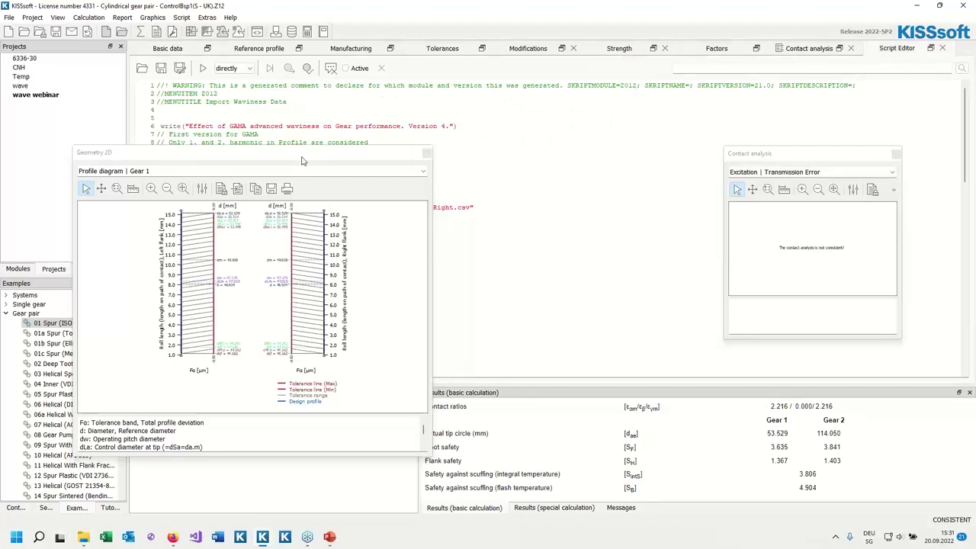
{"action": "left_click_drag", "start_coordinate": [302, 160], "coordinate": [635, 203]}
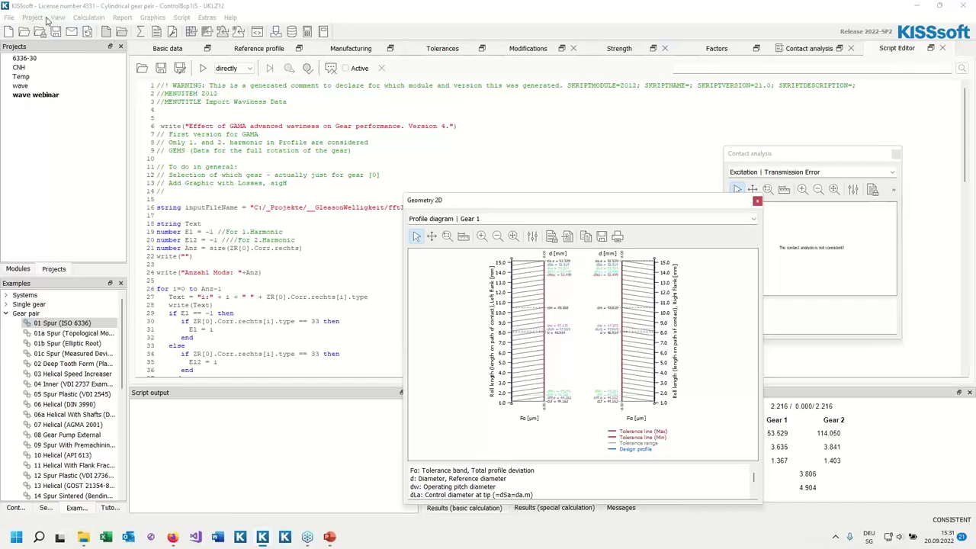
Hide the script output display and show it again
{"action": "left_click", "coordinate": [76, 18]}
{"action": "mouse_move", "coordinate": [58, 20]}
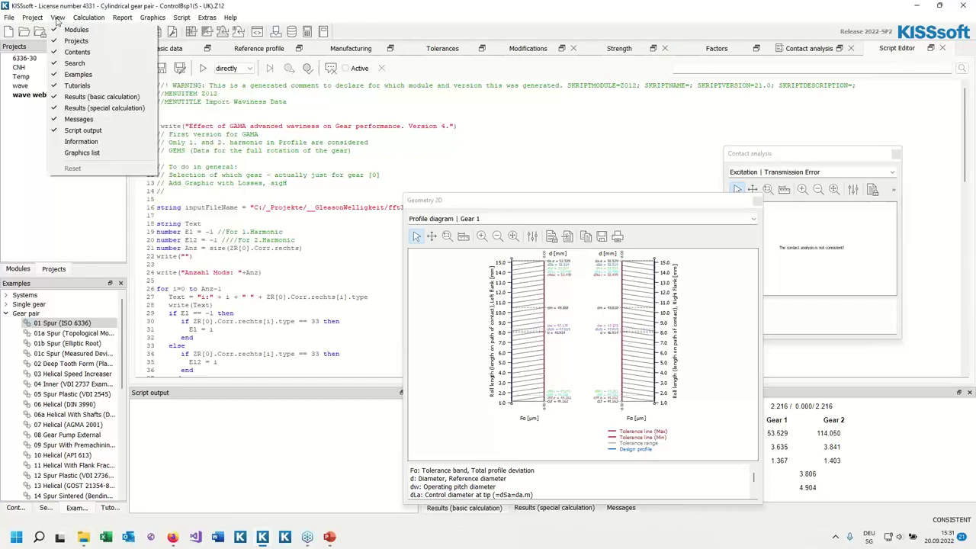
{"action": "left_click", "coordinate": [78, 132]}
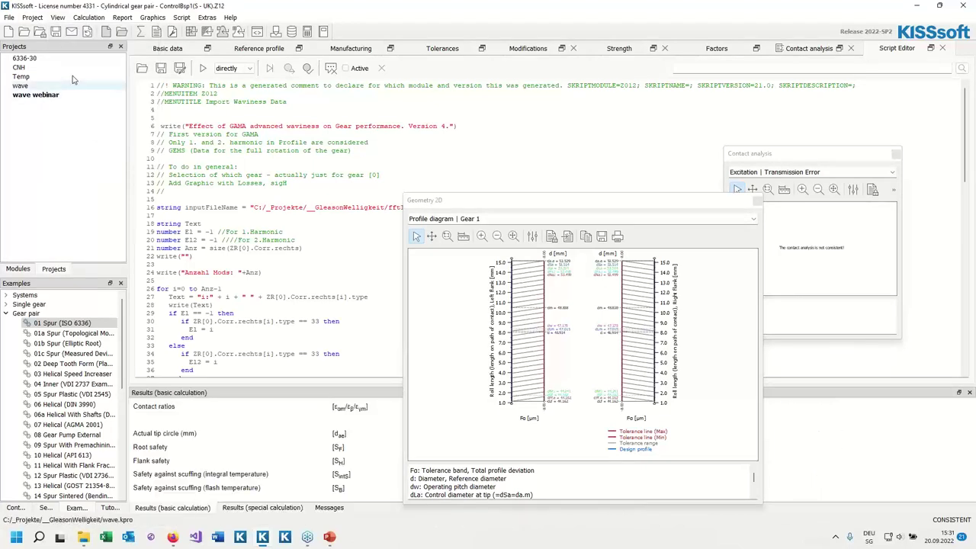
{"action": "left_click", "coordinate": [58, 20]}
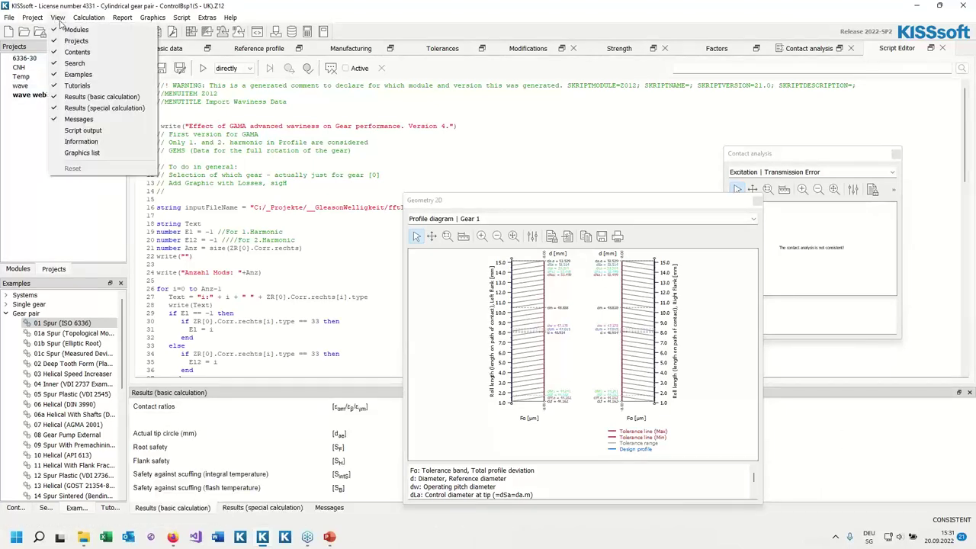
{"action": "left_click", "coordinate": [77, 131]}
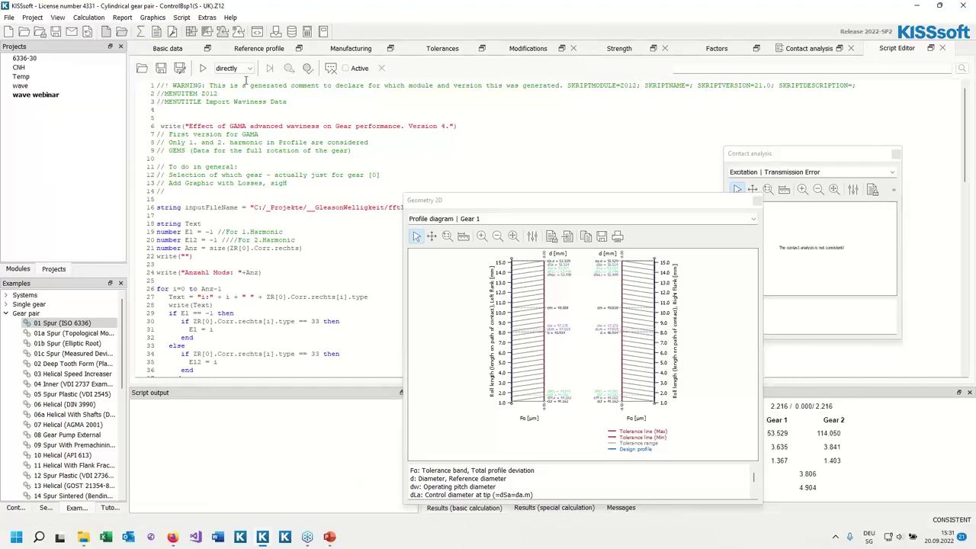
Look through the installed script files without loading one, and move the profile diagram off the script's code
{"action": "left_click", "coordinate": [142, 68]}
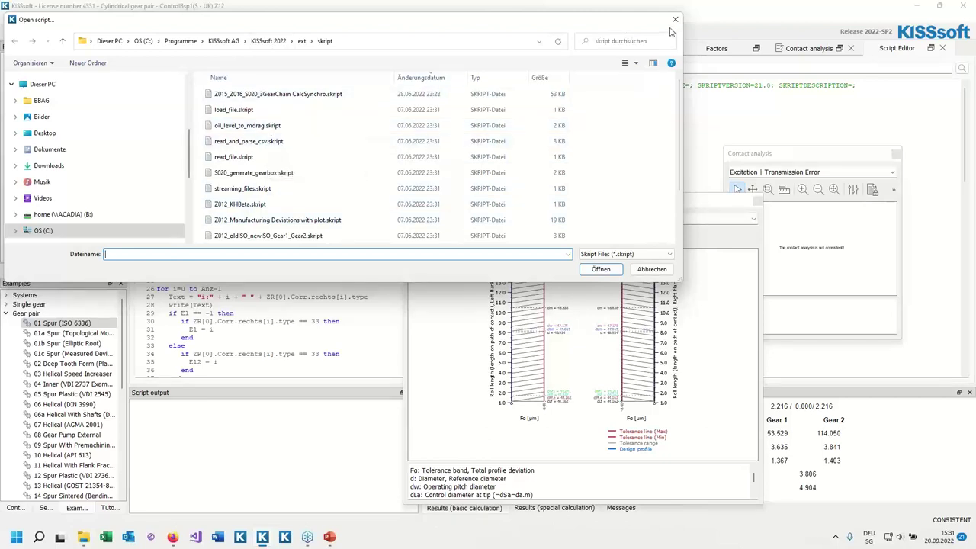
{"action": "left_click", "coordinate": [648, 273]}
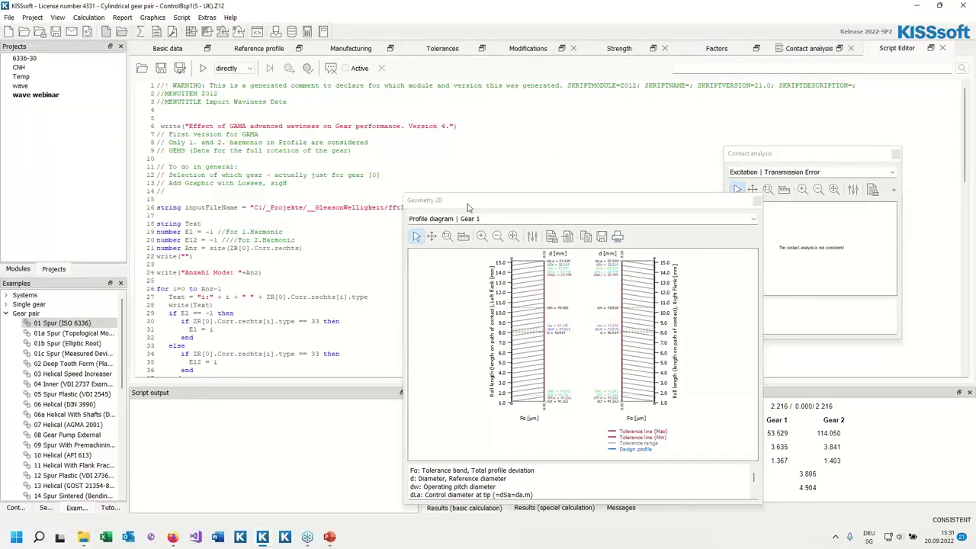
{"action": "left_click_drag", "start_coordinate": [468, 207], "coordinate": [556, 214]}
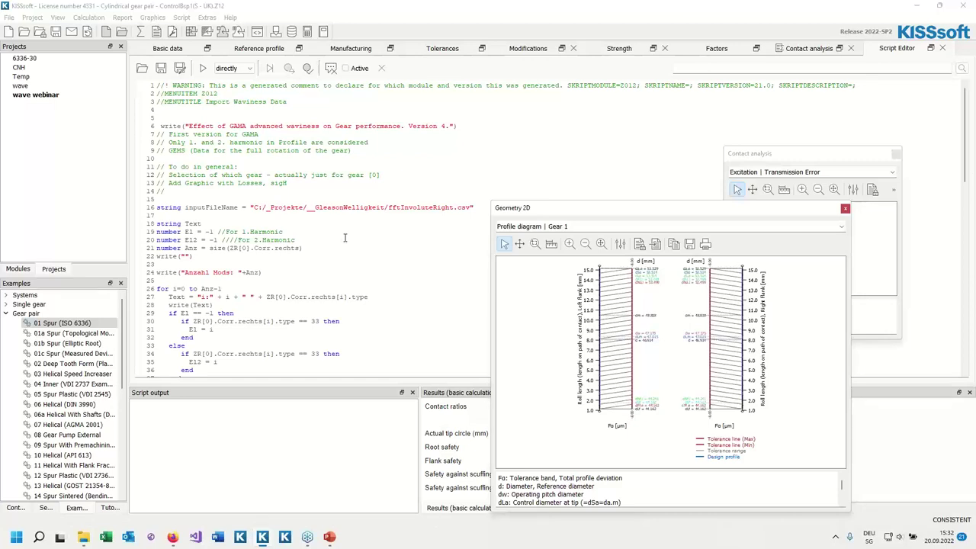
Run the contact analysis for the gear pair without deviations and mark the transmission error's delta value in the results
{"action": "left_click", "coordinate": [796, 52]}
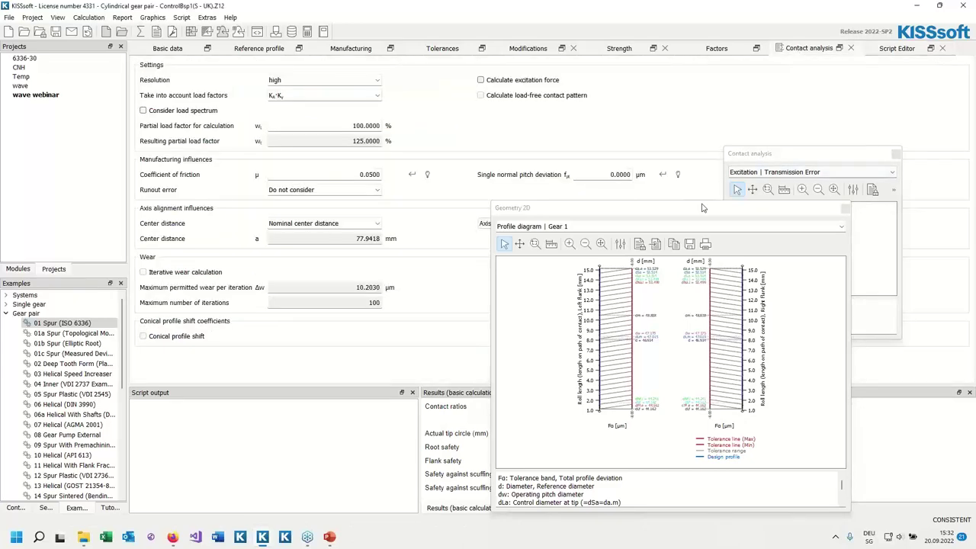
{"action": "left_click_drag", "start_coordinate": [704, 208], "coordinate": [398, 210]}
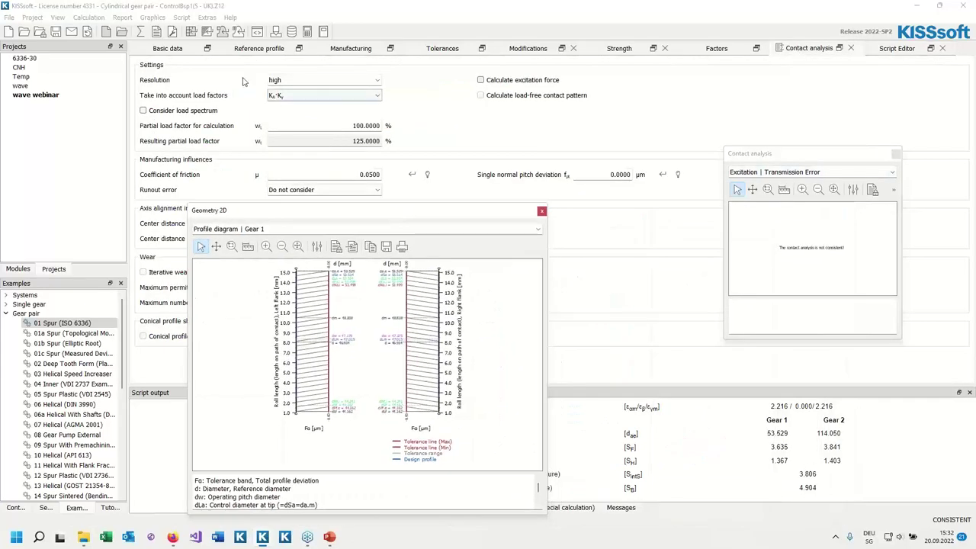
{"action": "left_click", "coordinate": [141, 34]}
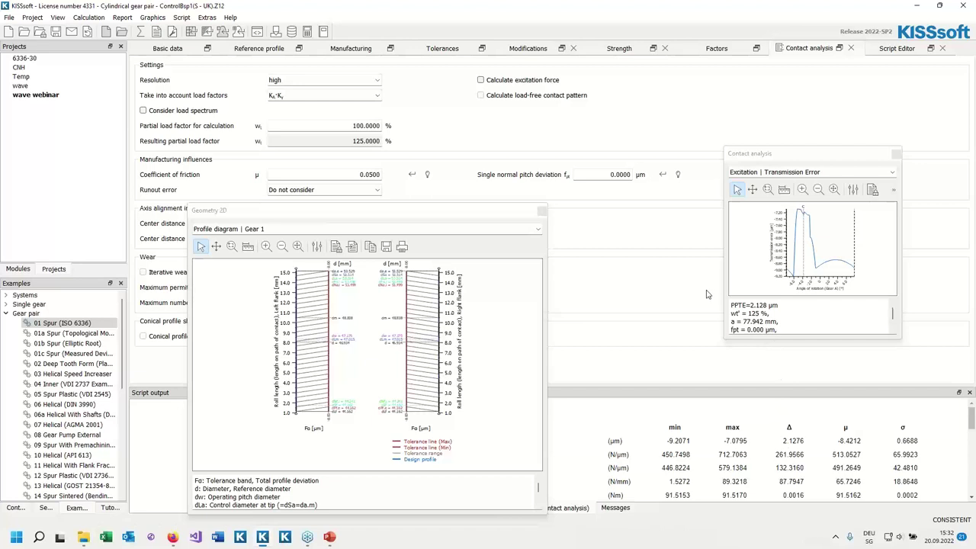
{"action": "left_click_drag", "start_coordinate": [782, 443], "coordinate": [801, 433]}
Return to the waviness import script, move the profile diagram off its code and run the script directly
{"action": "left_click", "coordinate": [885, 52]}
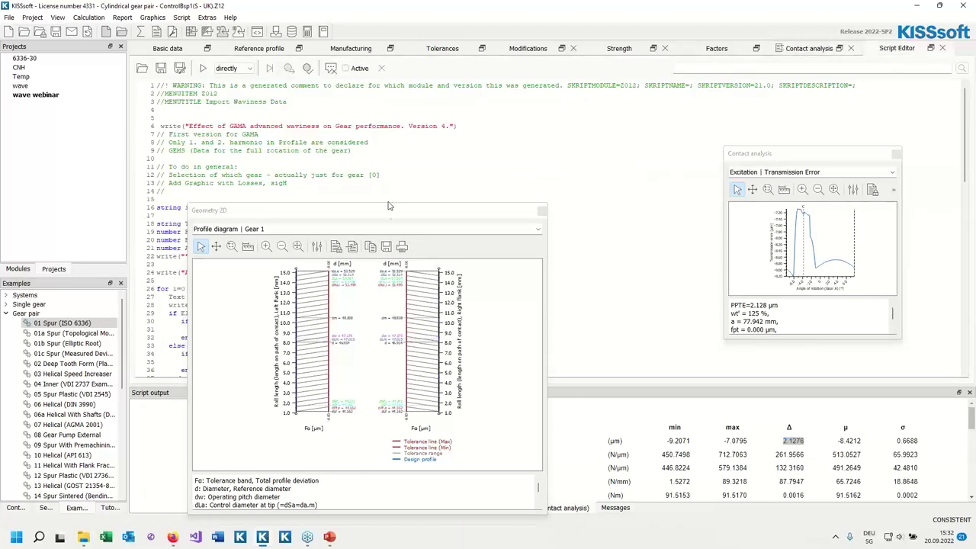
{"action": "left_click_drag", "start_coordinate": [388, 216], "coordinate": [720, 218]}
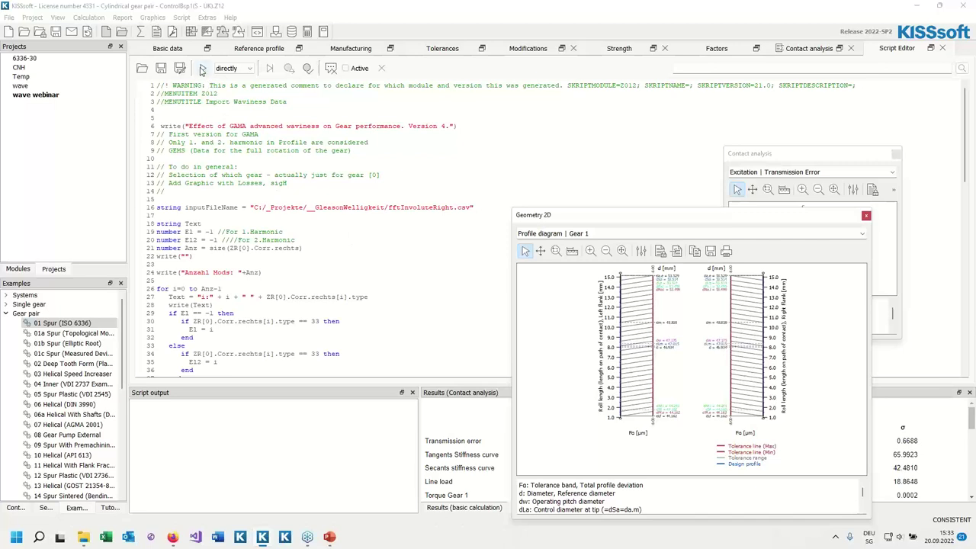
{"action": "left_click", "coordinate": [202, 69]}
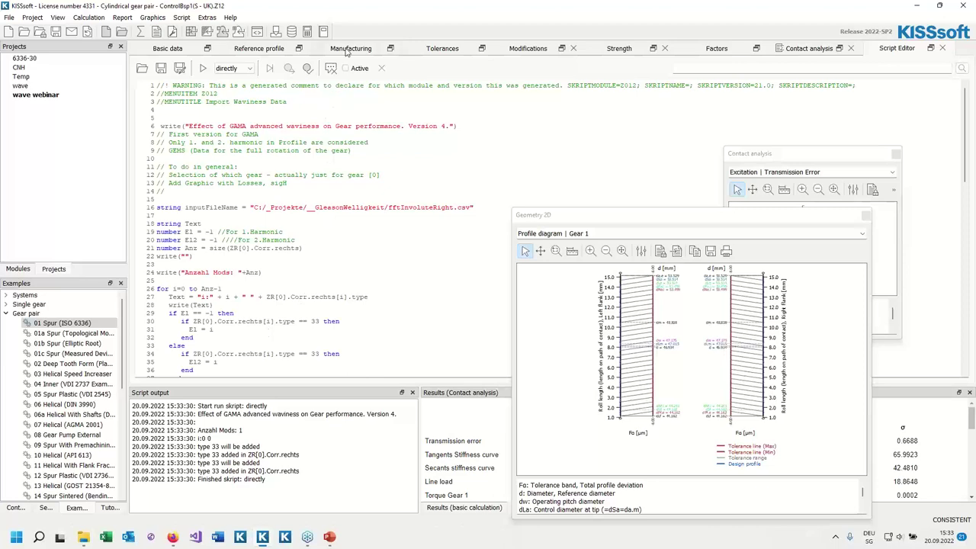
Display gear 1's imported profile form deviations in the manufacturing inputs and recalculate the gear pair, agreeing to use manufacturing deviations
{"action": "left_click", "coordinate": [347, 50]}
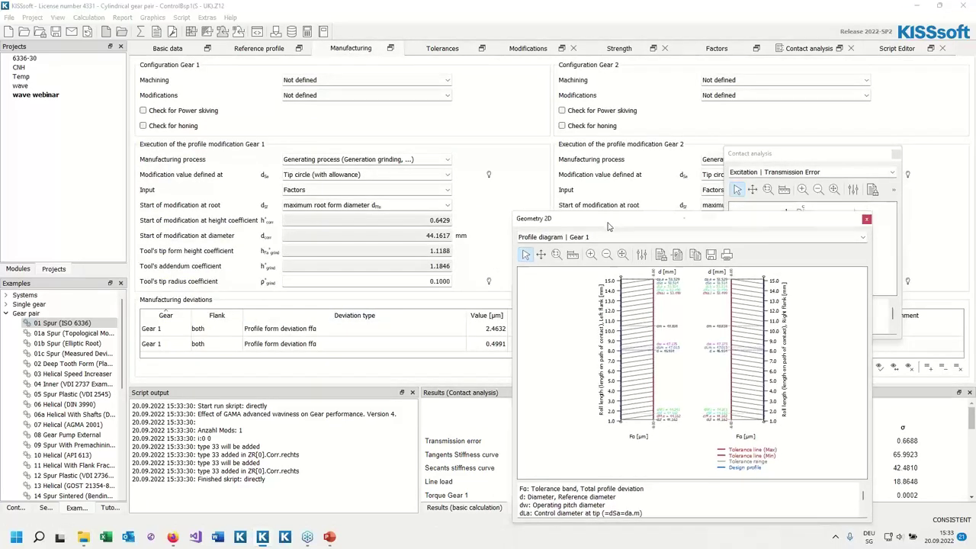
{"action": "left_click_drag", "start_coordinate": [608, 217], "coordinate": [598, 372]}
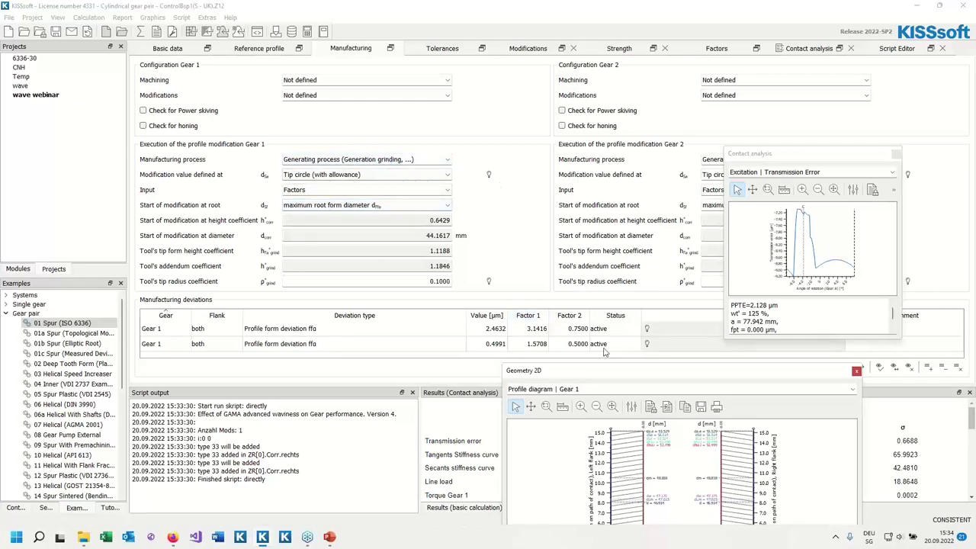
{"action": "left_click_drag", "start_coordinate": [603, 368], "coordinate": [295, 182]}
{"action": "left_click", "coordinate": [141, 35]}
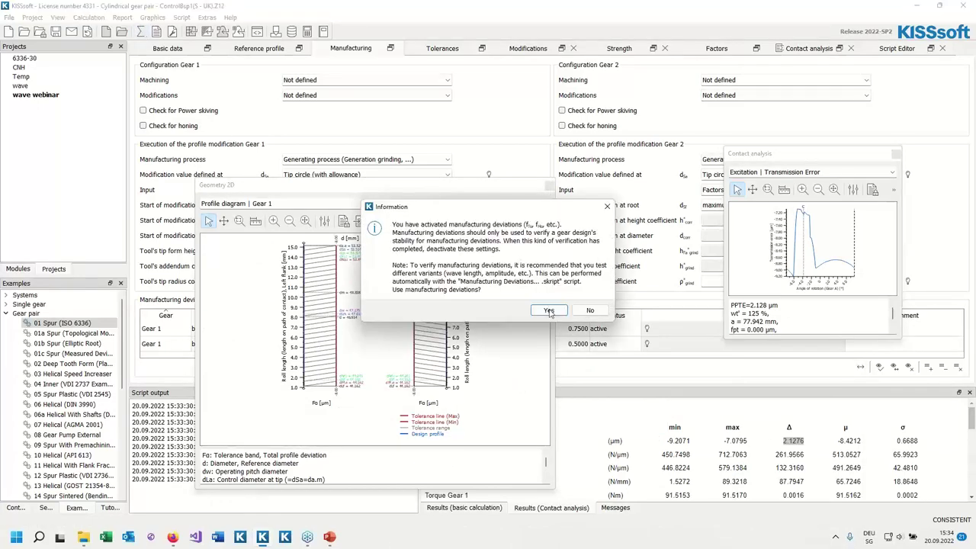
{"action": "left_click", "coordinate": [550, 311]}
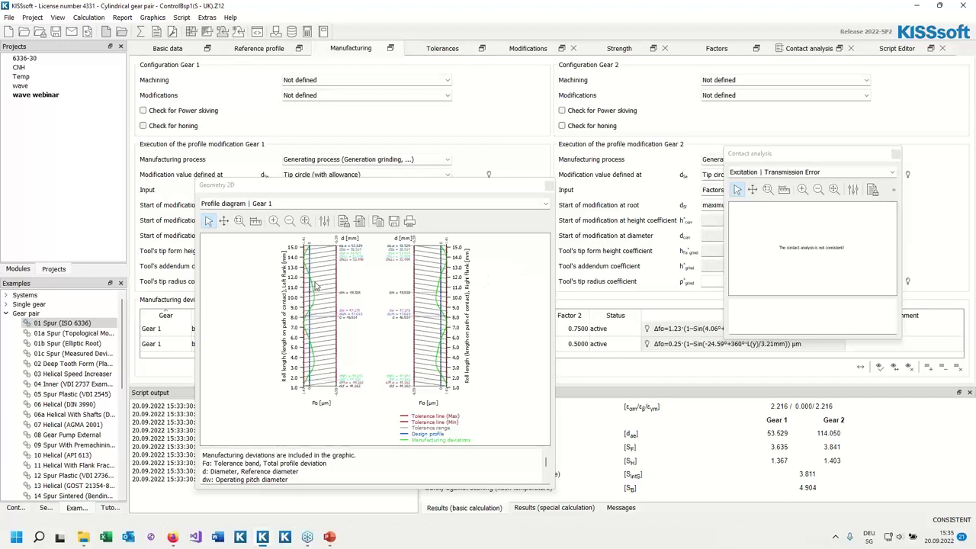
Run the contact analysis with the imported profile form deviations to update the transmission error diagram
{"action": "left_click", "coordinate": [781, 154]}
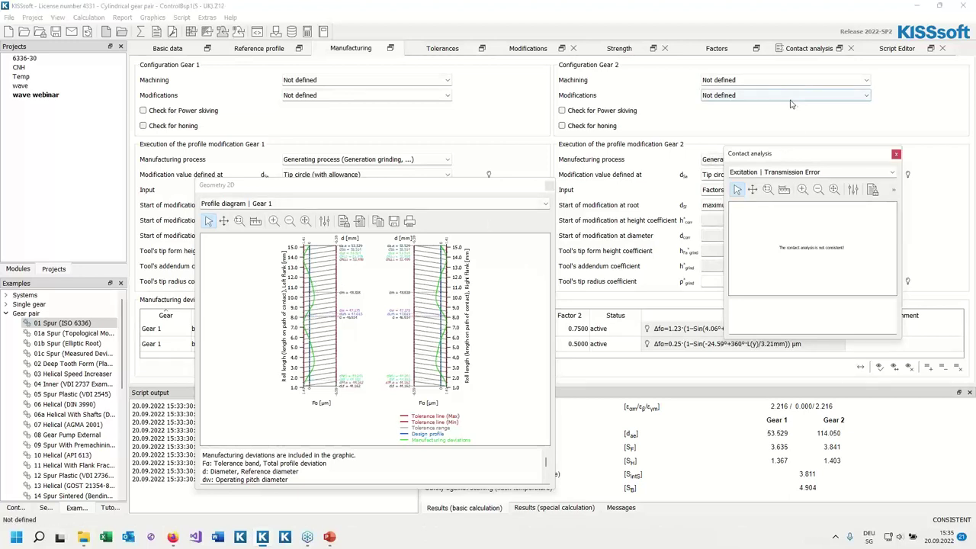
{"action": "left_click", "coordinate": [799, 50]}
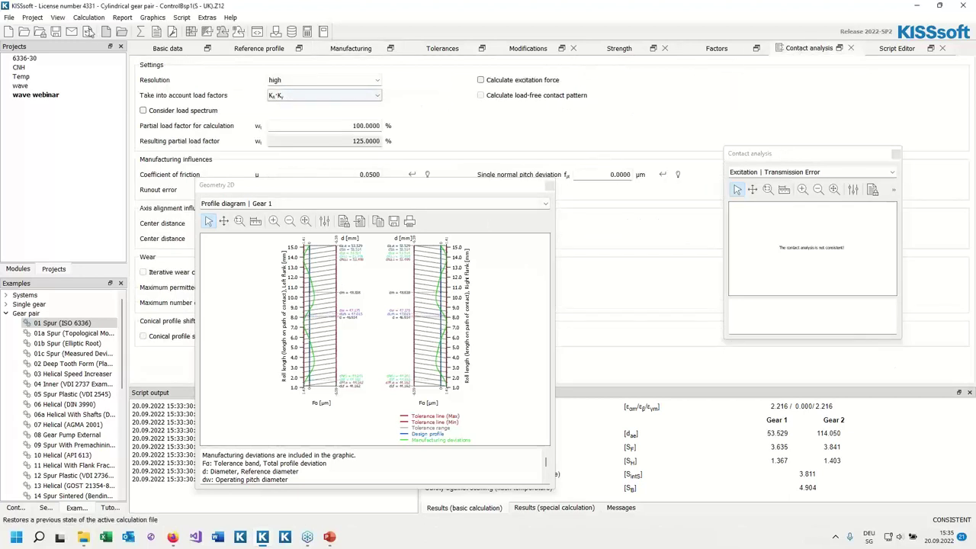
{"action": "left_click", "coordinate": [140, 32]}
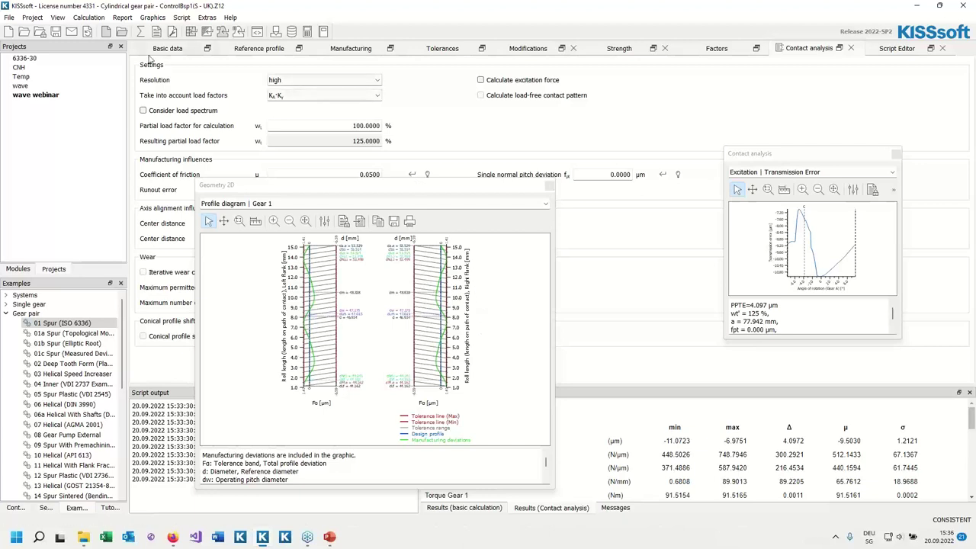
Switch to the PowerPoint slide show of the Manufacturing Deviations and Flank Waviness presentation, at the slide on waviness variation by script
{"action": "mouse_move", "coordinate": [328, 535]}
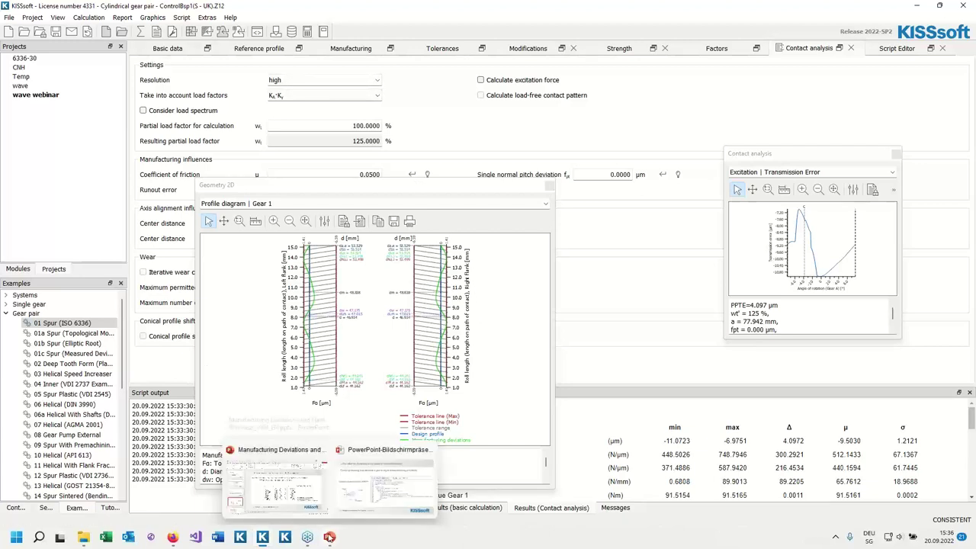
{"action": "left_click", "coordinate": [343, 525]}
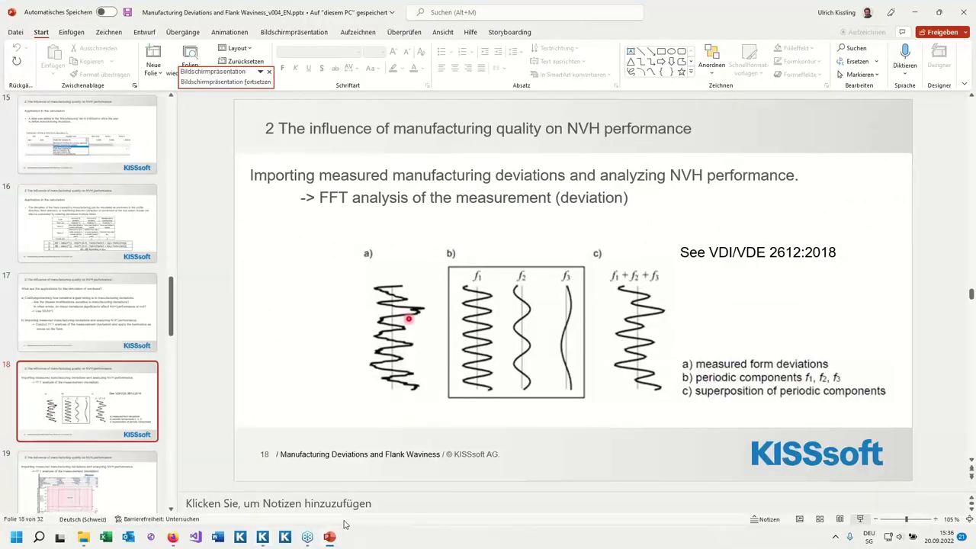
{"action": "key", "text": "alt+Tab"}
{"action": "key", "text": "alt+Tab"}
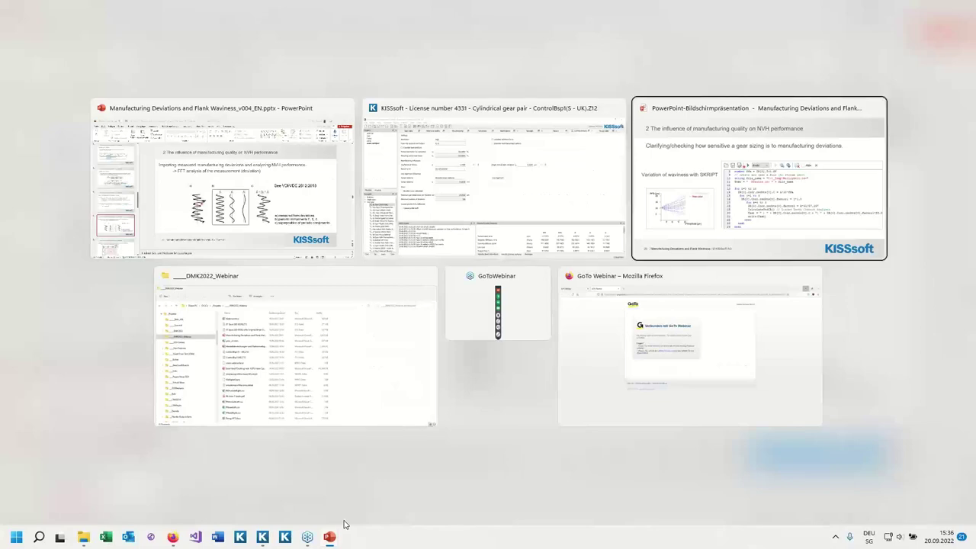
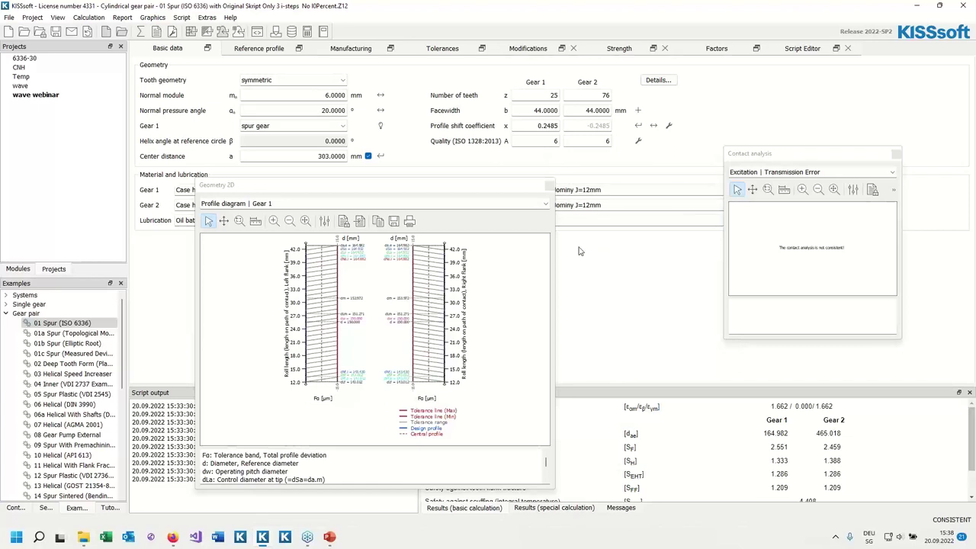
Display the waviness variation script, close the profile diagram covering it, and look through the installed script files without loading one
{"action": "left_click", "coordinate": [793, 52]}
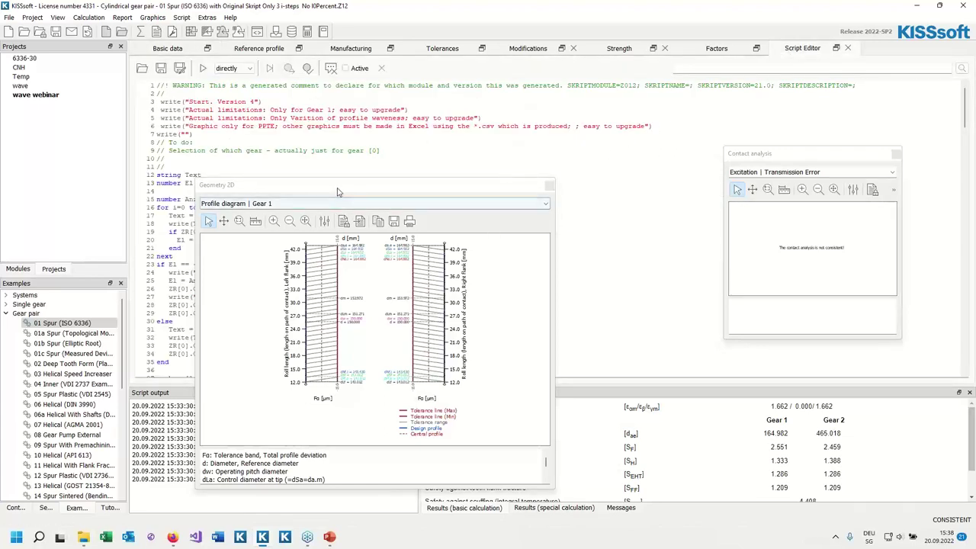
{"action": "left_click", "coordinate": [549, 186]}
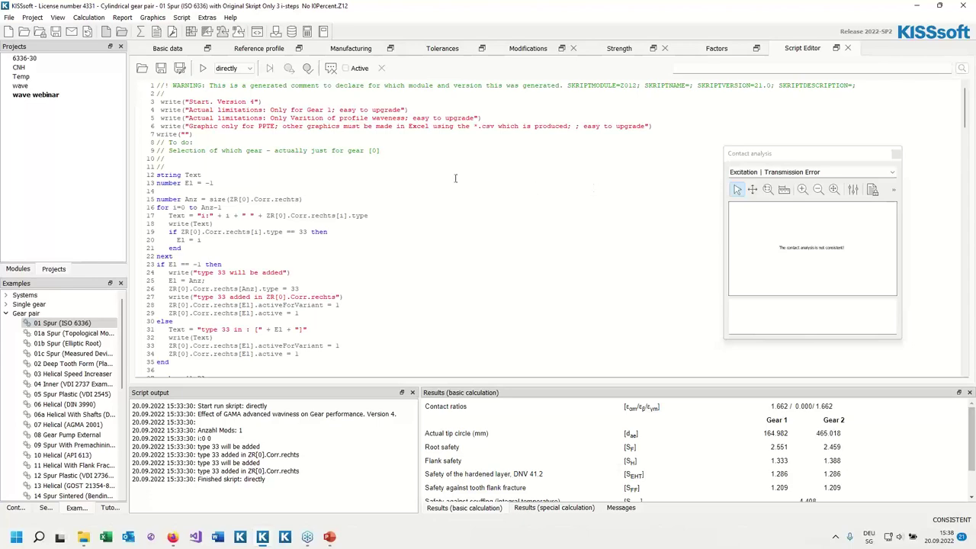
{"action": "left_click", "coordinate": [142, 68]}
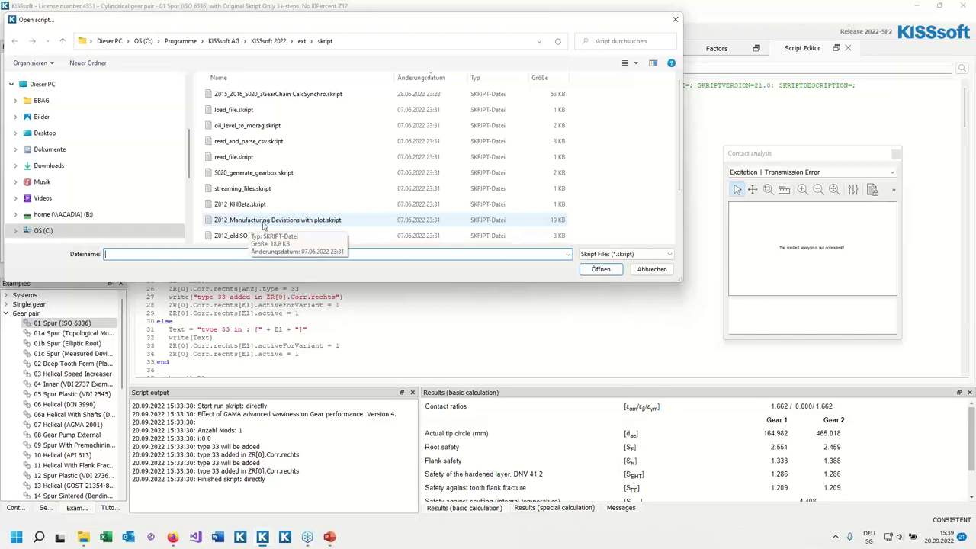
{"action": "left_click", "coordinate": [652, 269]}
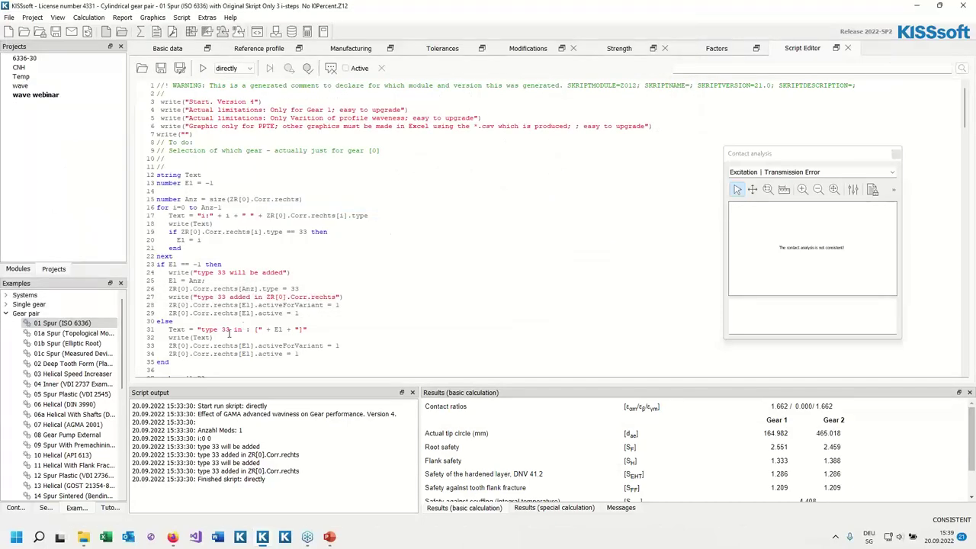
Review the amplitude and wavelength loop of the waviness variation script, and run the script directly
{"action": "scroll", "coordinate": [206, 315], "scroll_direction": "down", "scroll_amount": 10}
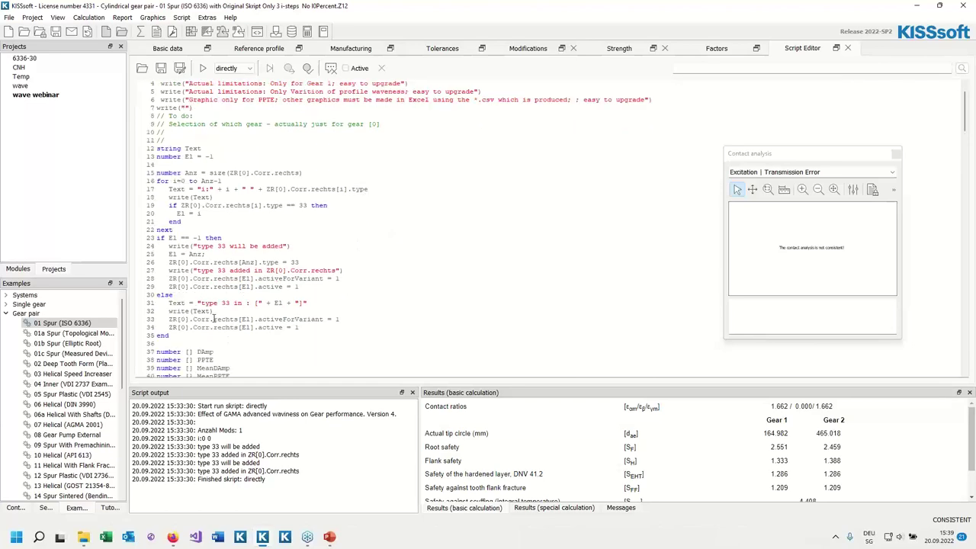
{"action": "scroll", "coordinate": [214, 319], "scroll_direction": "down", "scroll_amount": 5}
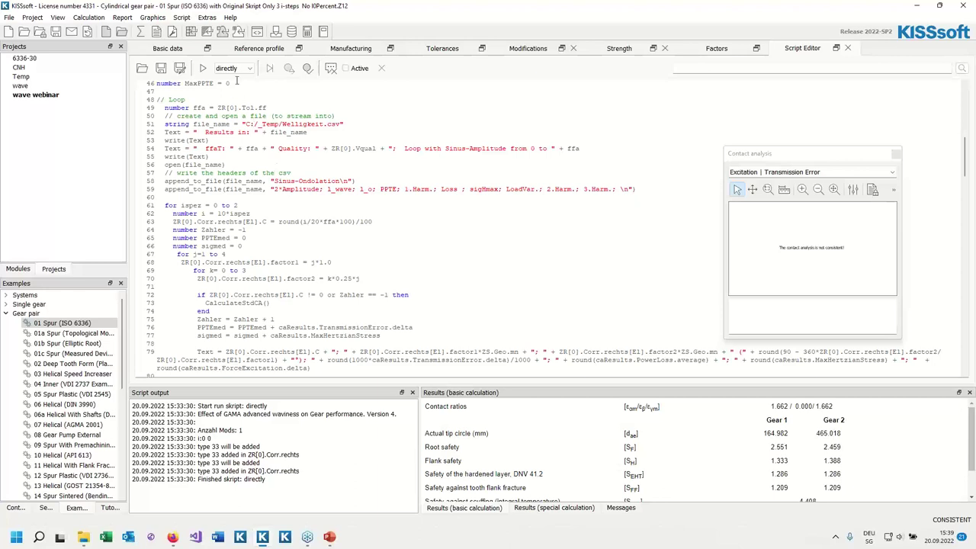
{"action": "left_click", "coordinate": [204, 70]}
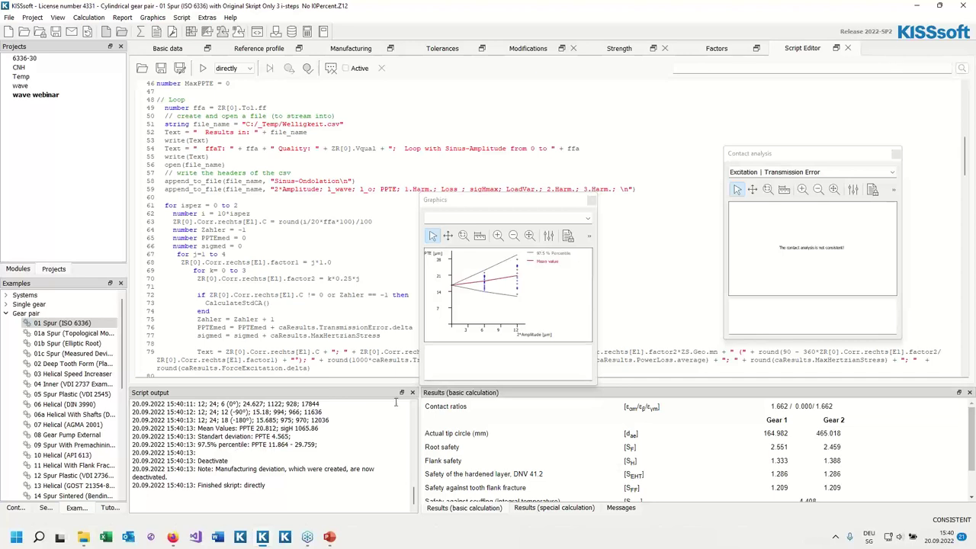
Enlarge the graphic of PPTE against amplitude for reading, and shrink it again to uncover the script's code
{"action": "left_click_drag", "start_coordinate": [596, 387], "coordinate": [753, 492]}
{"action": "left_click_drag", "start_coordinate": [554, 204], "coordinate": [378, 110]}
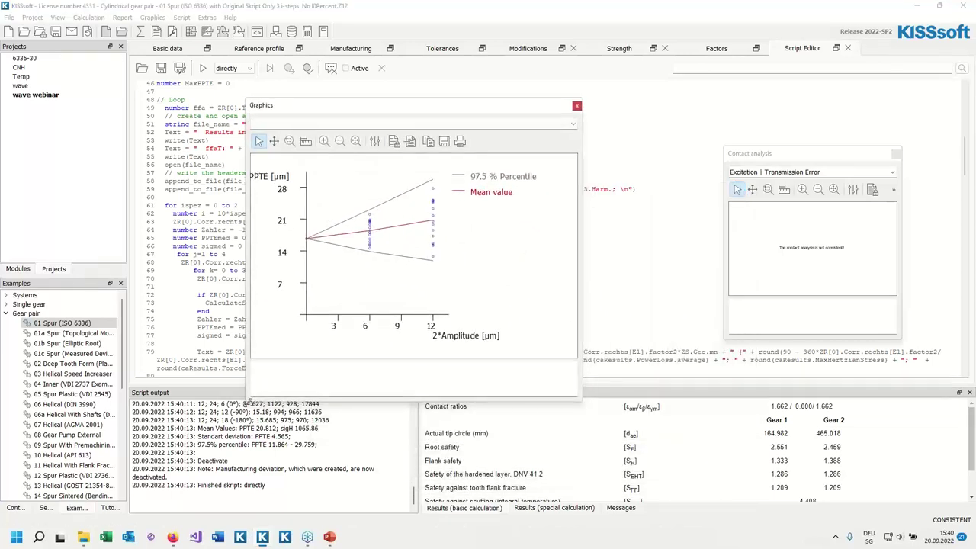
{"action": "left_click_drag", "start_coordinate": [248, 400], "coordinate": [184, 481]}
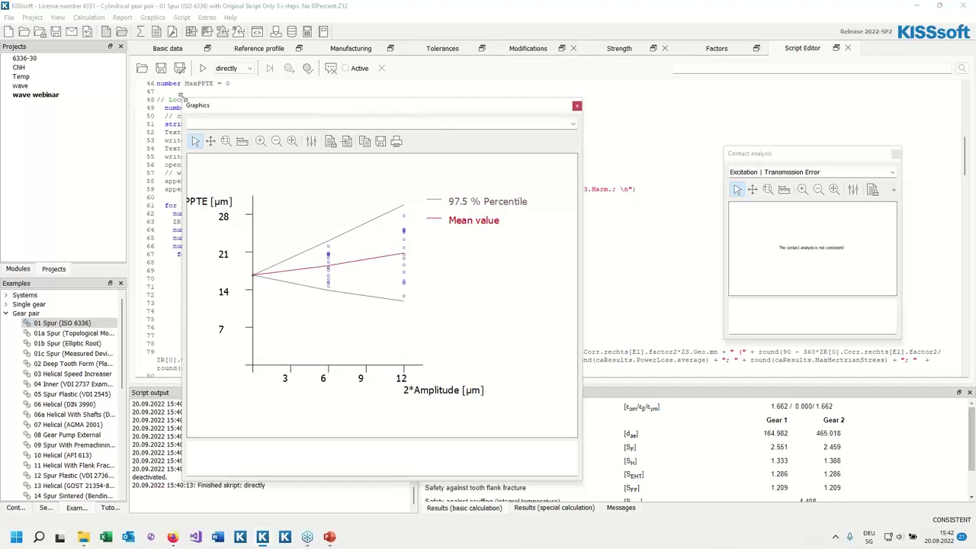
{"action": "left_click_drag", "start_coordinate": [183, 100], "coordinate": [281, 208]}
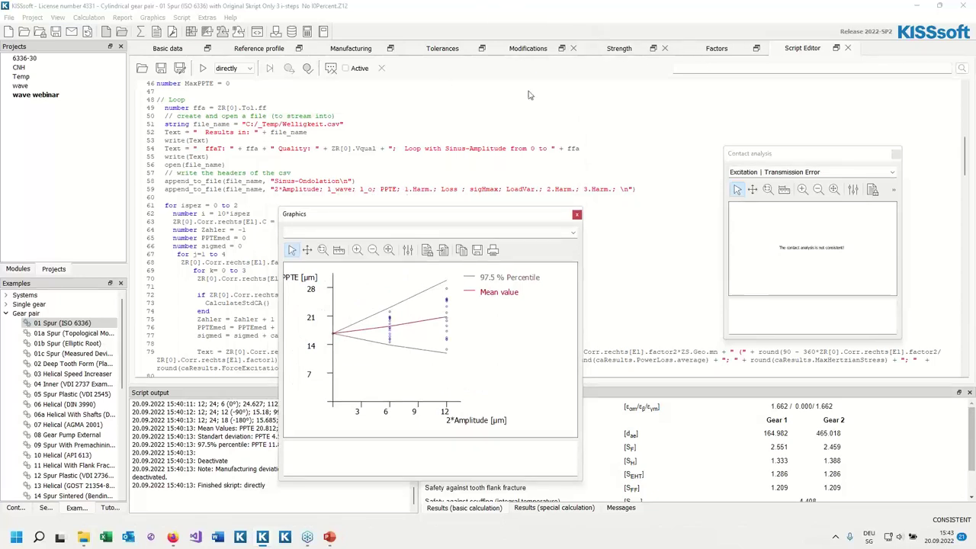
Move the PPTE graphic off the modifications table and set up rough sizing of the modifications with tip relief of type arc-like, long
{"action": "left_click", "coordinate": [524, 48]}
{"action": "left_click_drag", "start_coordinate": [449, 214], "coordinate": [236, 265]}
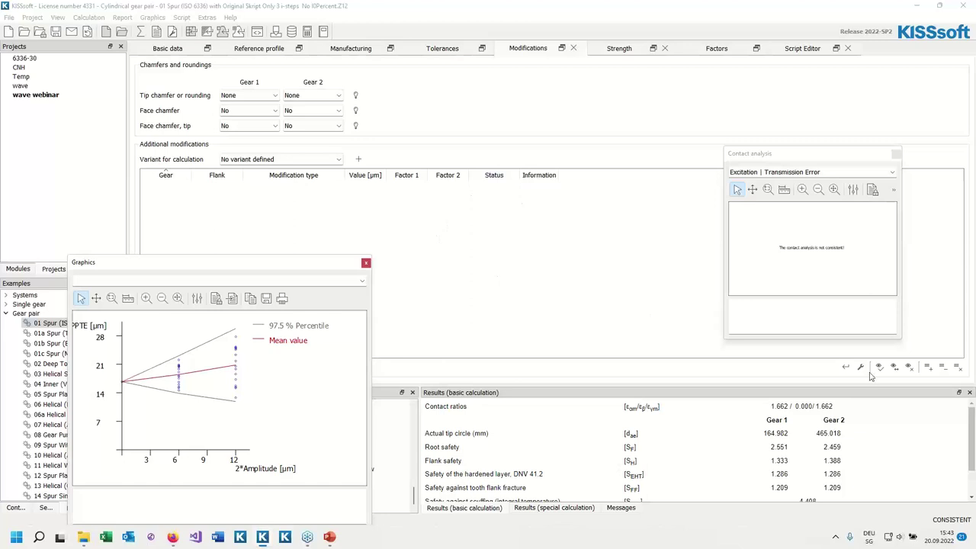
{"action": "left_click", "coordinate": [845, 367]}
{"action": "left_click", "coordinate": [520, 212]}
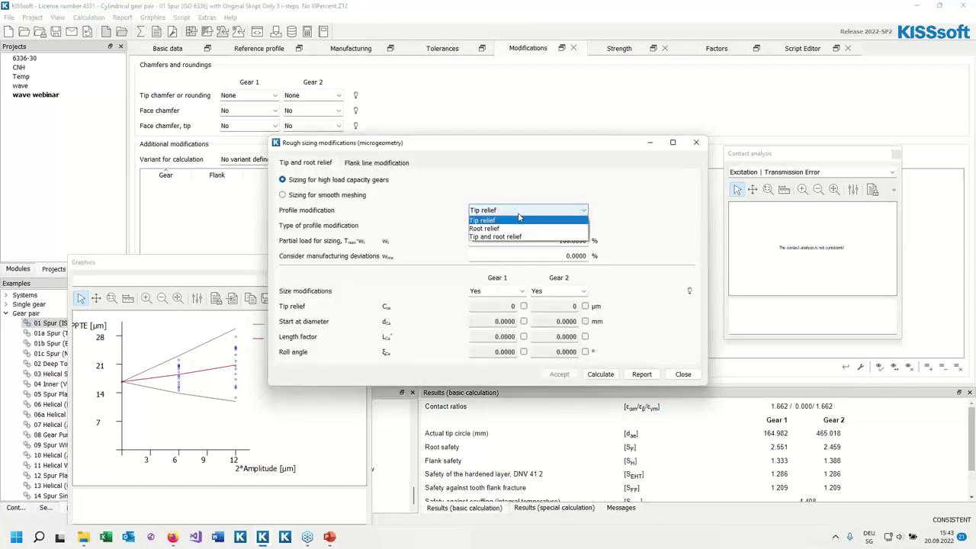
{"action": "left_click", "coordinate": [508, 213]}
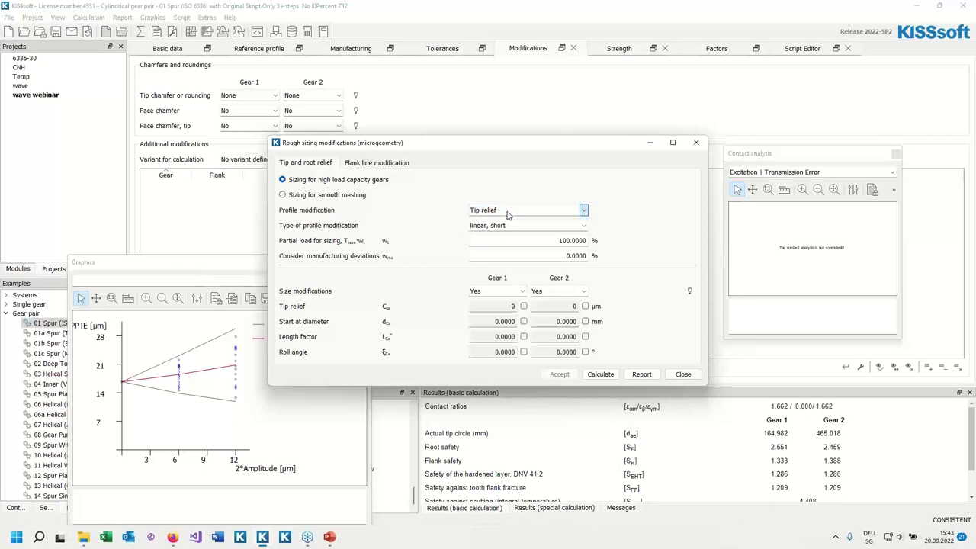
{"action": "left_click", "coordinate": [512, 225]}
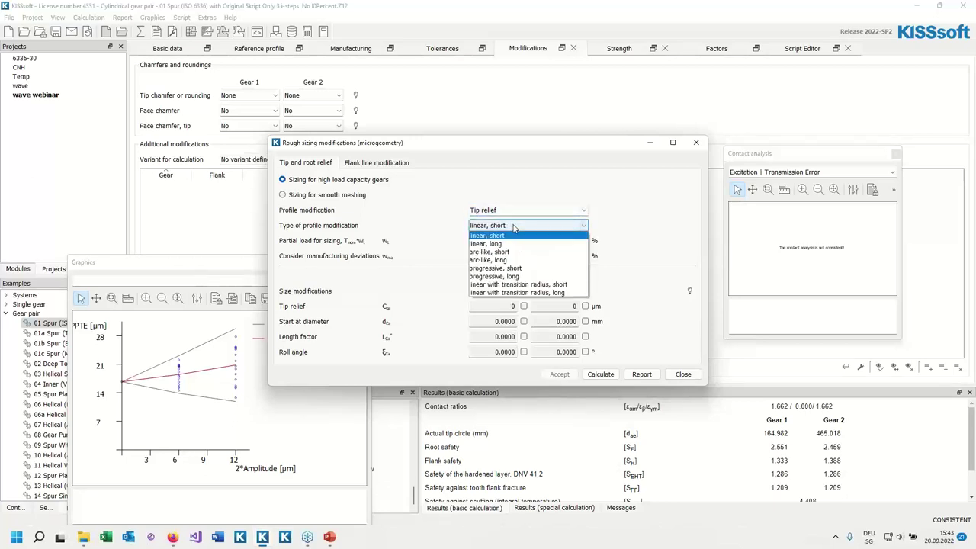
{"action": "left_click", "coordinate": [498, 260]}
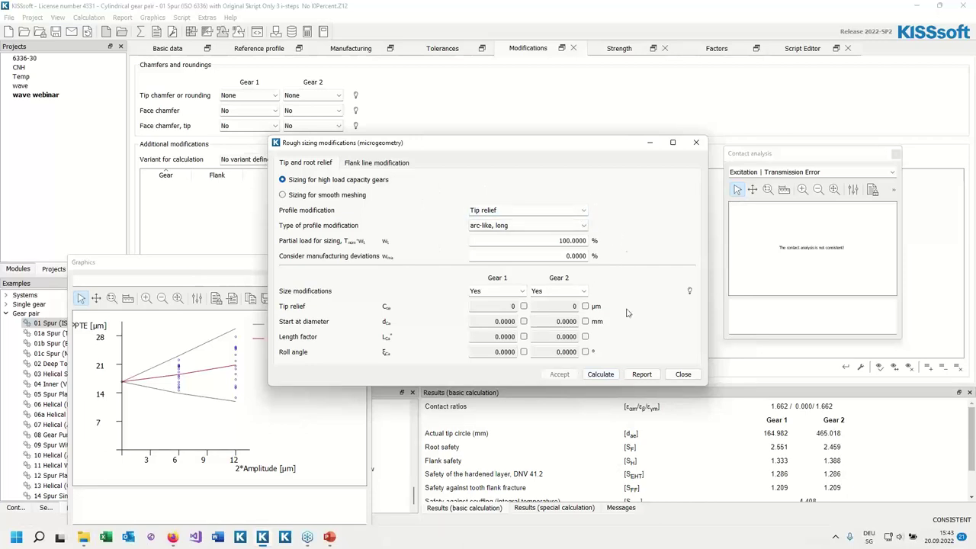
Calculate the tip relief sizing and accept it for both gears, switching the profile modification setting to high load capacity gearboxes
{"action": "left_click", "coordinate": [601, 375]}
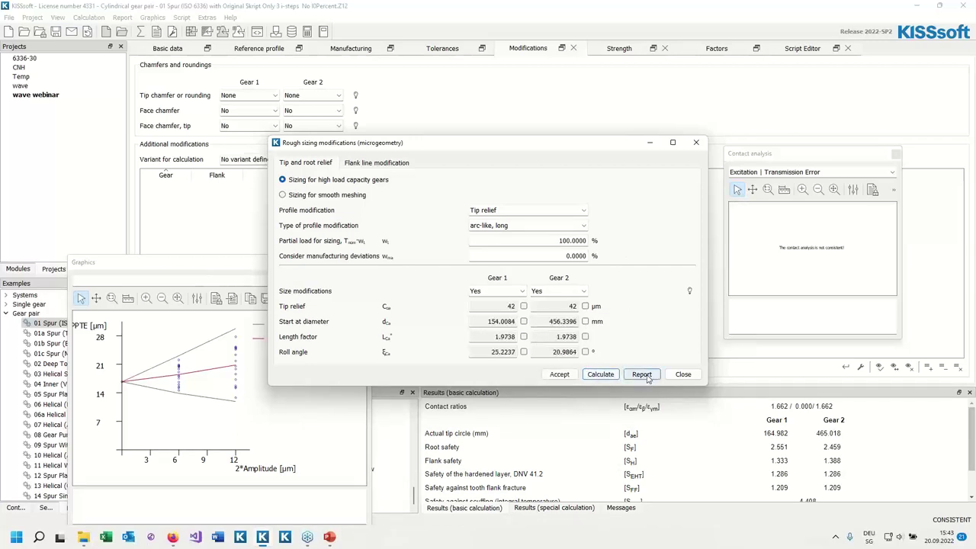
{"action": "left_click", "coordinate": [568, 376]}
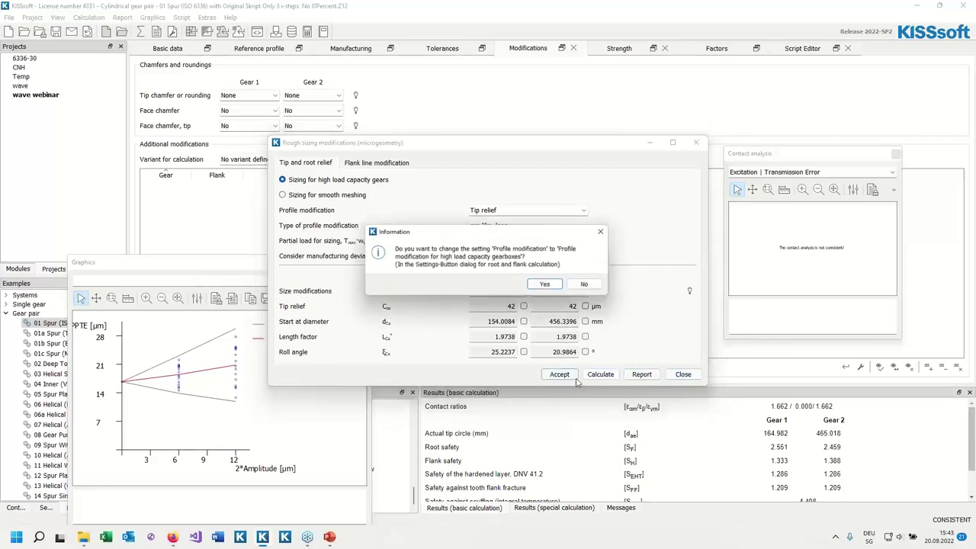
{"action": "left_click", "coordinate": [546, 285]}
{"action": "left_click", "coordinate": [675, 374]}
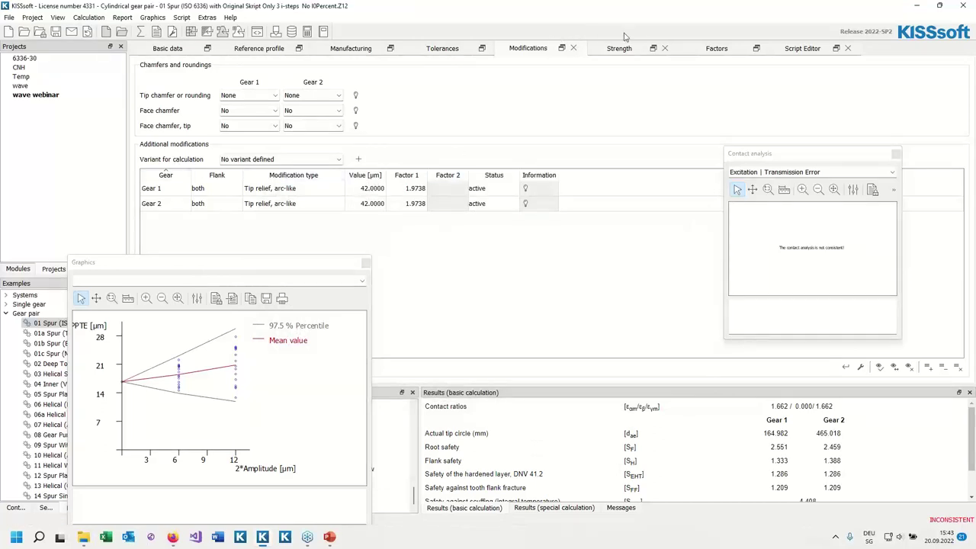
Rerun the waviness variation script directly using manufacturing deviations, then enlarge the new PPTE graphic and move it clear of the earlier one
{"action": "left_click", "coordinate": [797, 48]}
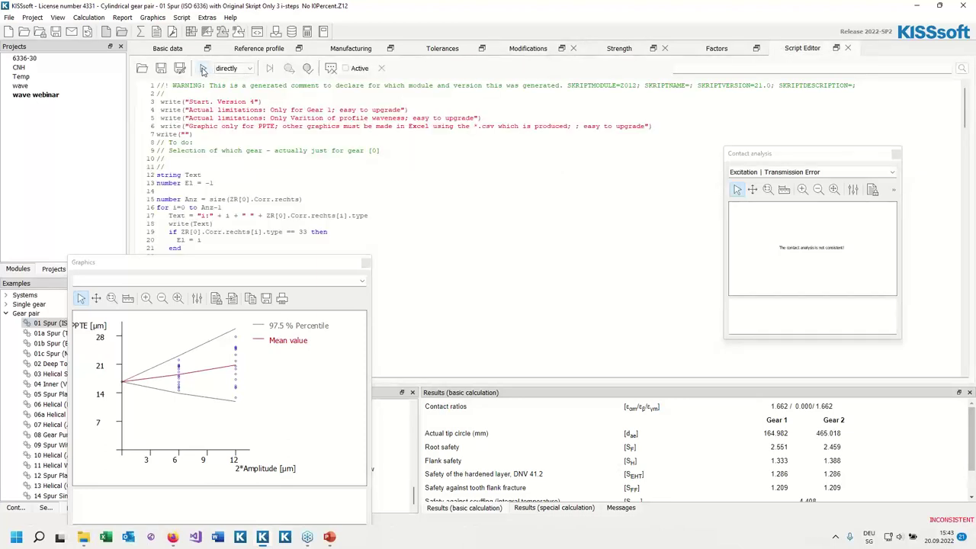
{"action": "left_click", "coordinate": [203, 69]}
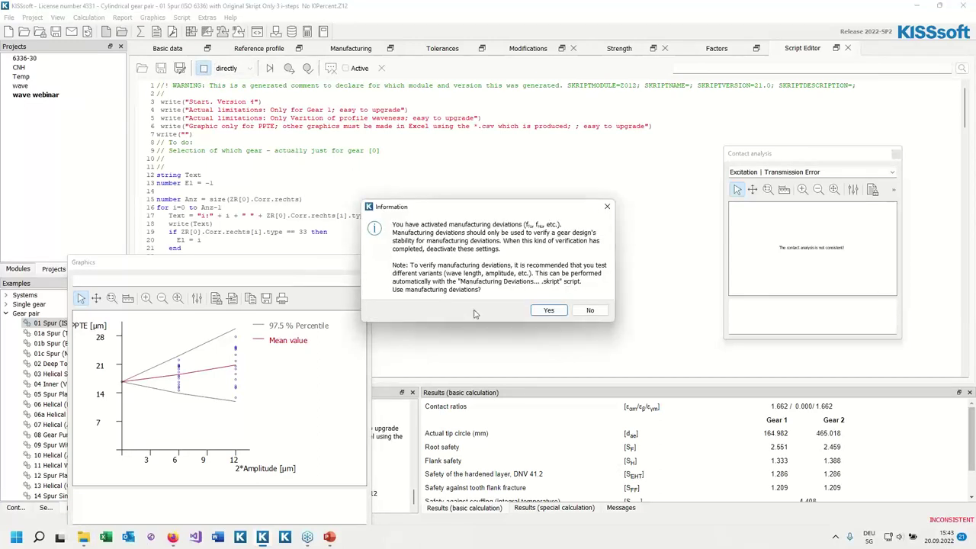
{"action": "left_click", "coordinate": [545, 311]}
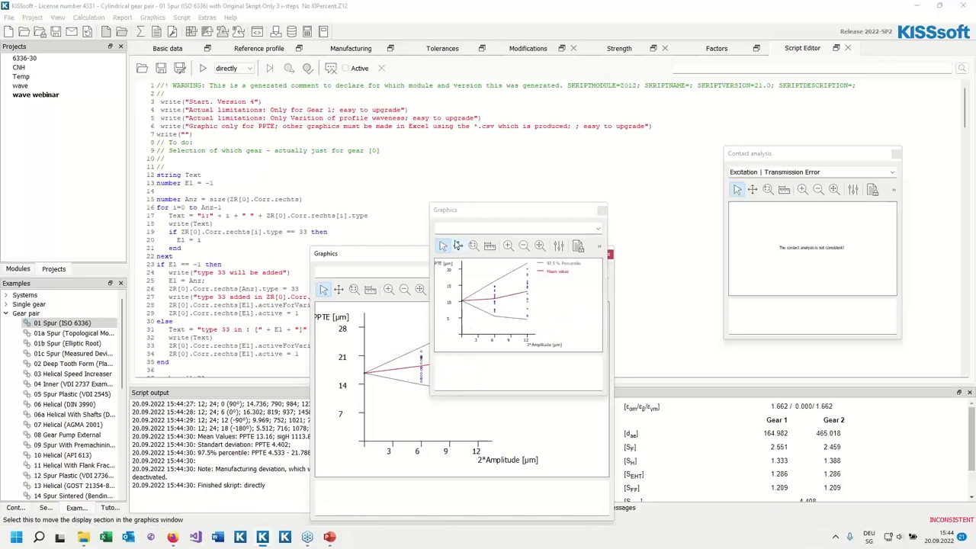
{"action": "left_click_drag", "start_coordinate": [606, 392], "coordinate": [759, 470]}
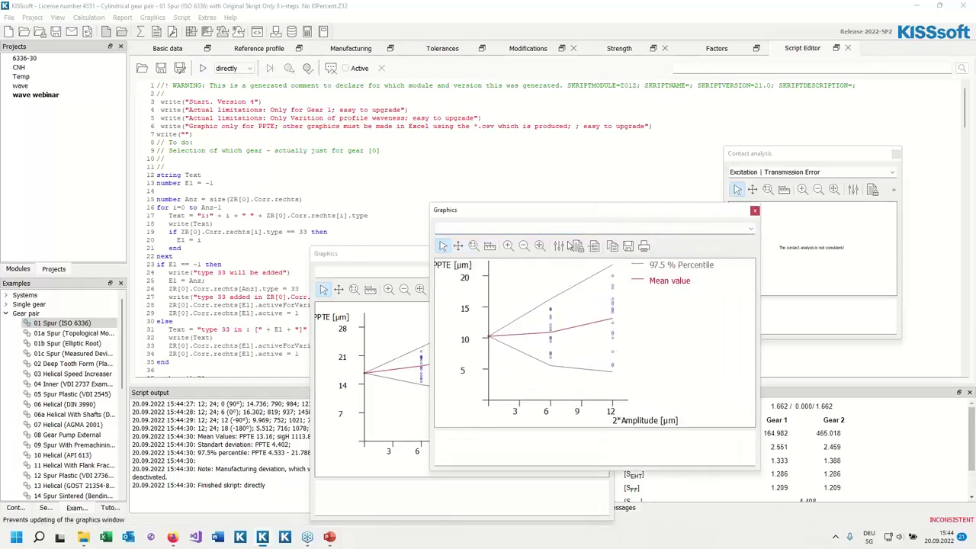
{"action": "left_click_drag", "start_coordinate": [563, 217], "coordinate": [610, 104]}
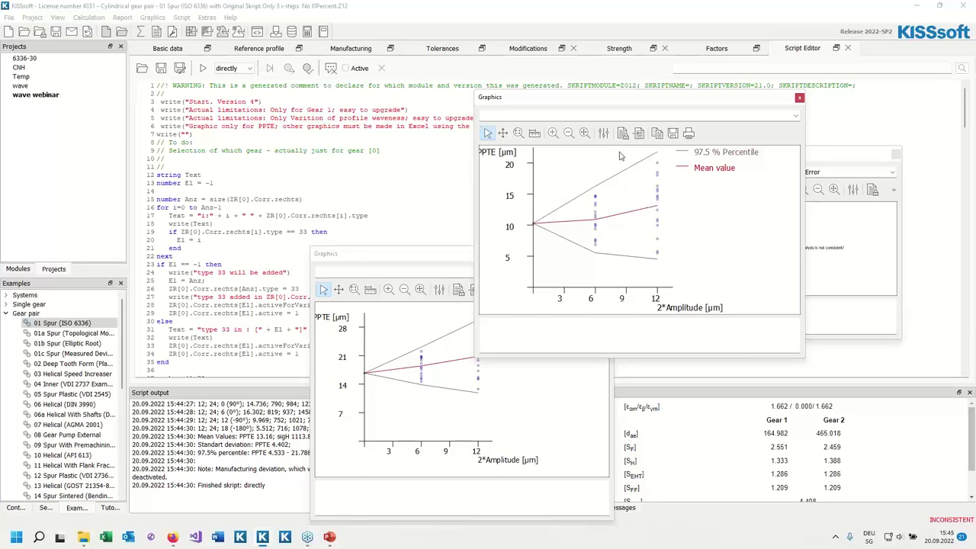
Switch to the PowerPoint presentation and show the slide "Application for an industrial gear unit" as a full-screen slide show
{"action": "left_click", "coordinate": [919, 8]}
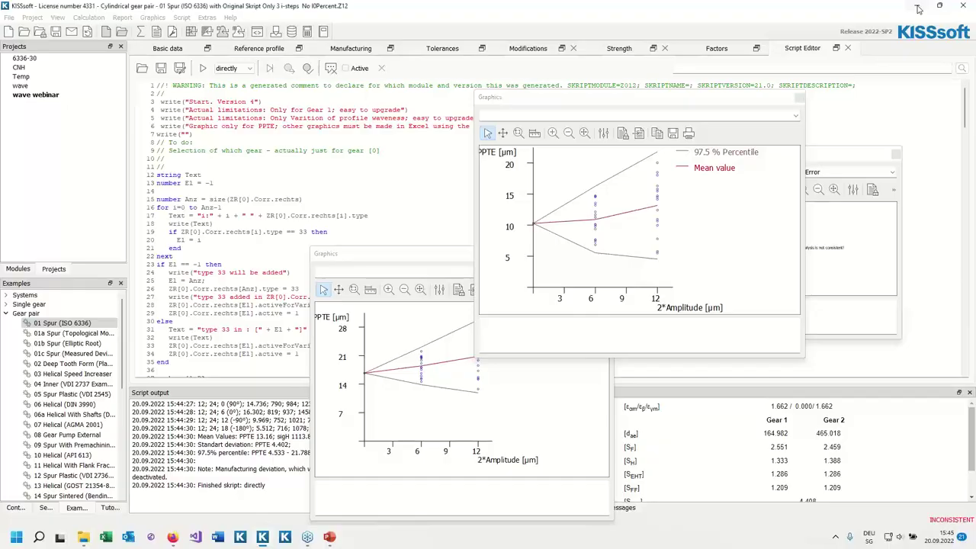
{"action": "left_click", "coordinate": [101, 493]}
{"action": "scroll", "coordinate": [102, 493], "scroll_direction": "down", "scroll_amount": 3}
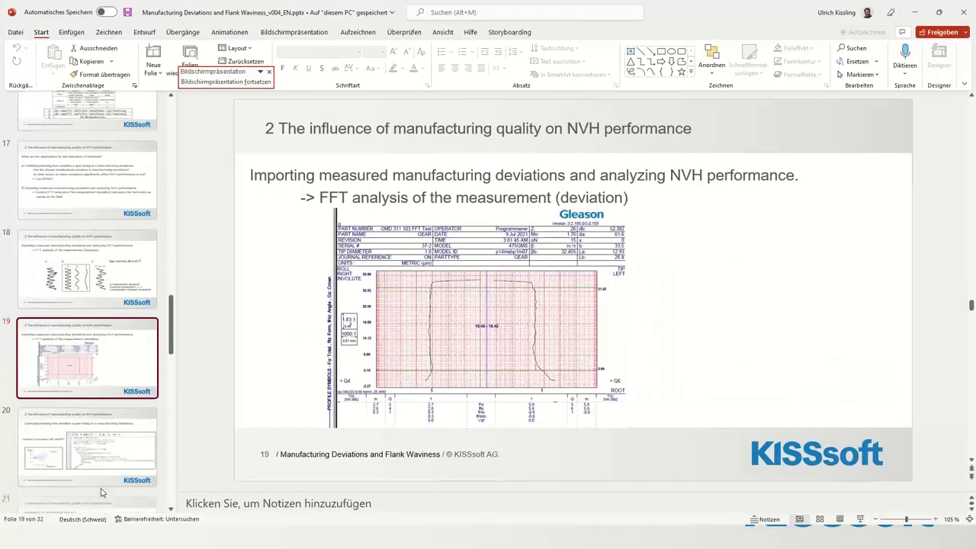
{"action": "left_click", "coordinate": [82, 436]}
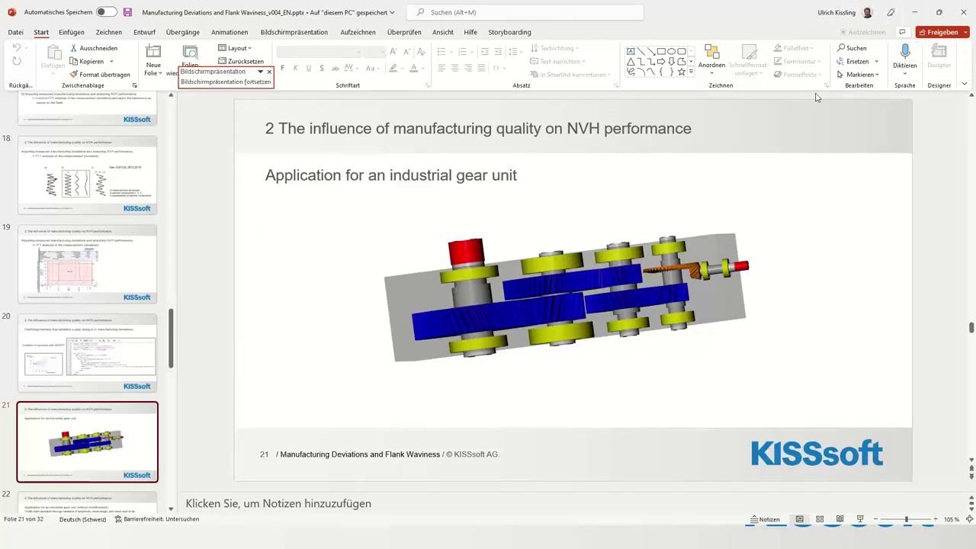
{"action": "left_click", "coordinate": [860, 520]}
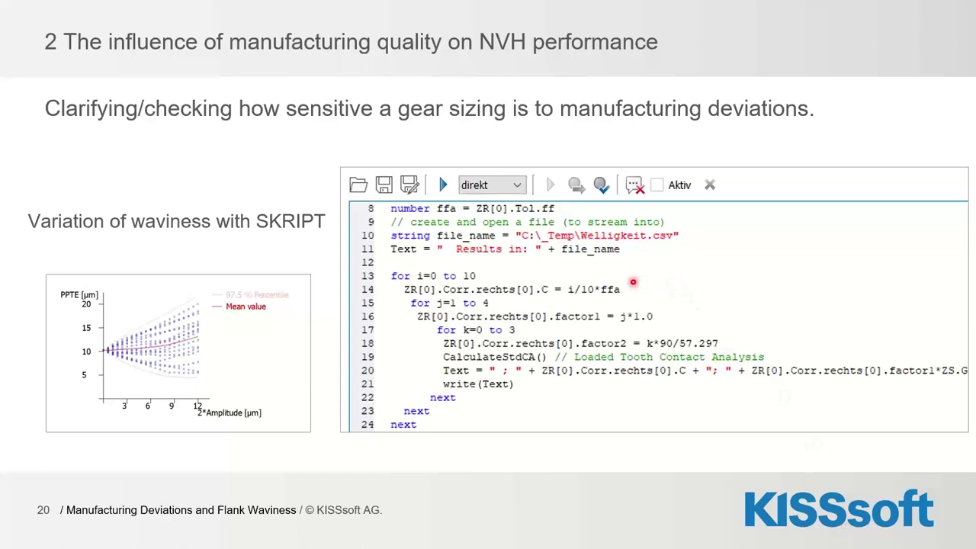
{"action": "key", "text": "Right"}
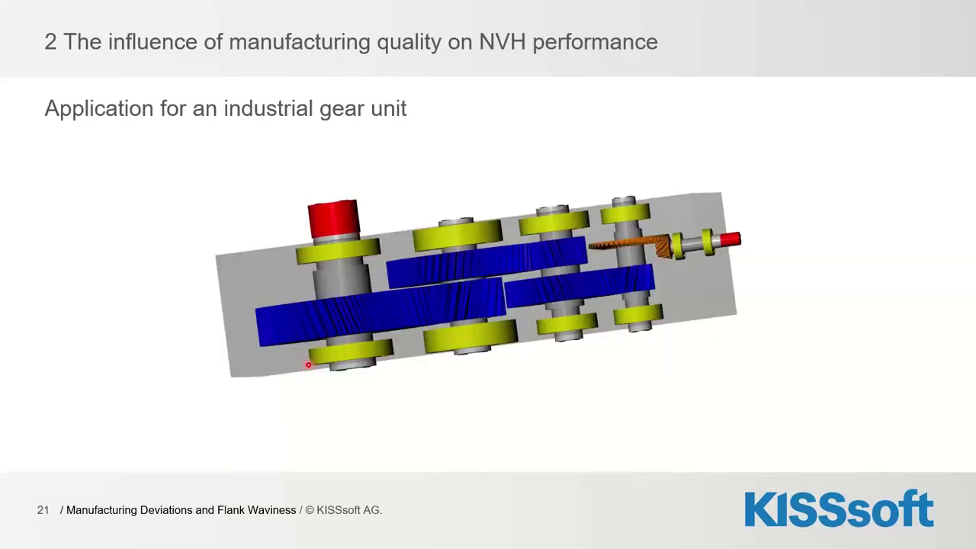